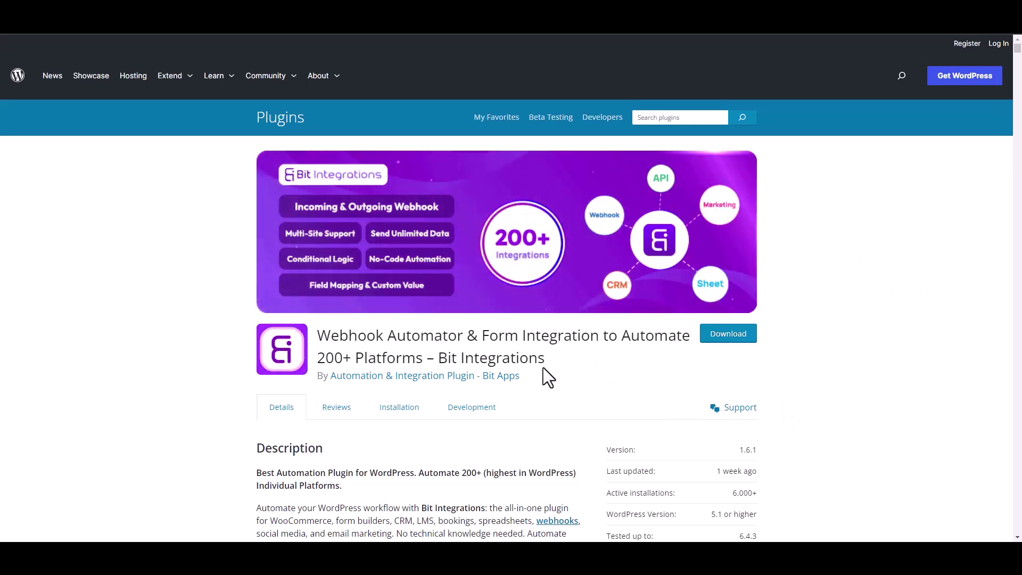
- Select the Bit Integrations title on the plugin directory page, then clear the selection
{"action": "left_click_drag", "start_coordinate": [440, 358], "coordinate": [557, 368]}
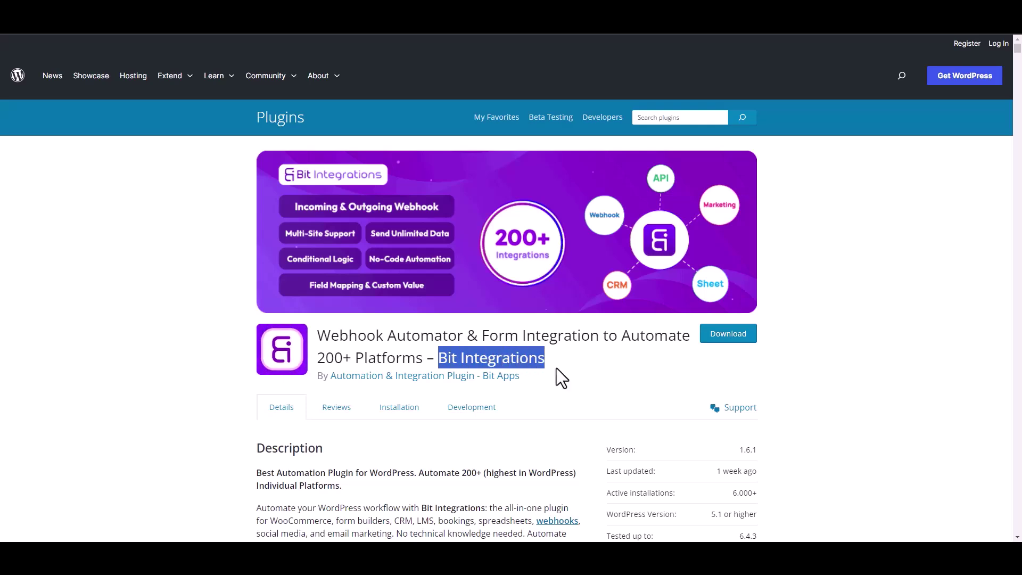
{"action": "left_click", "coordinate": [564, 372]}
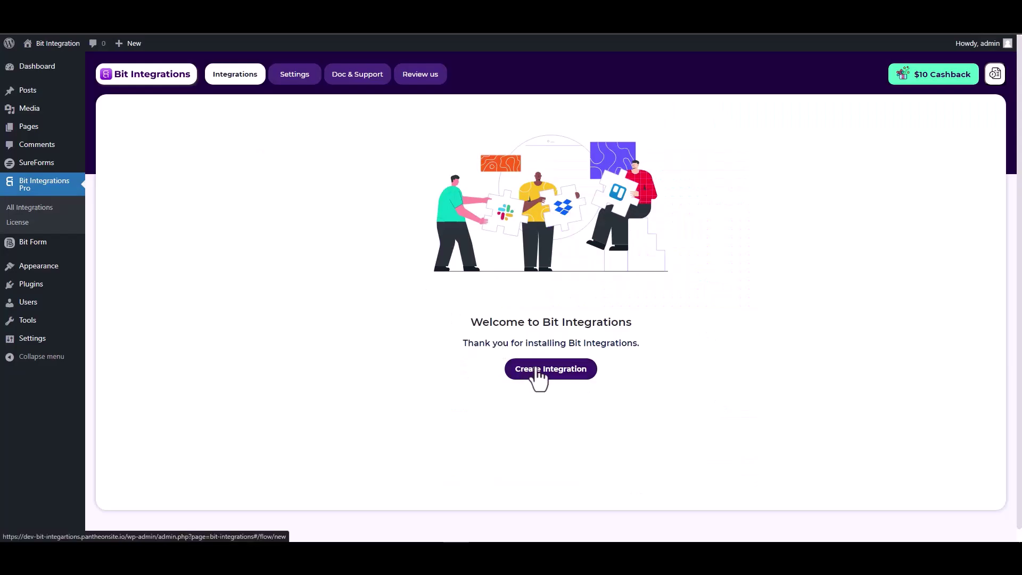
- Start a new integration triggered by the SureForms form named SureForms
{"action": "left_click", "coordinate": [538, 369]}
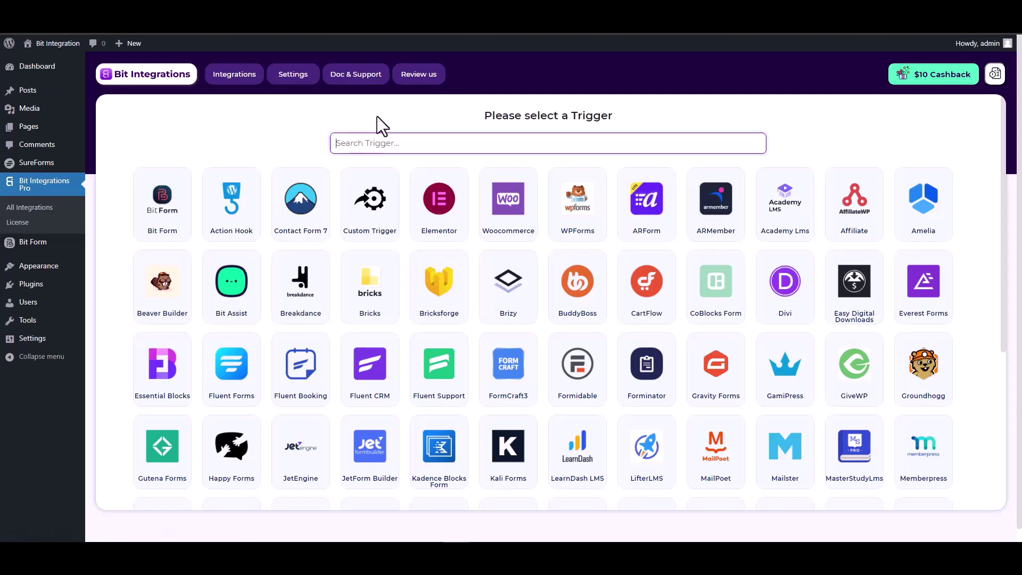
{"action": "type", "text": "sure"}
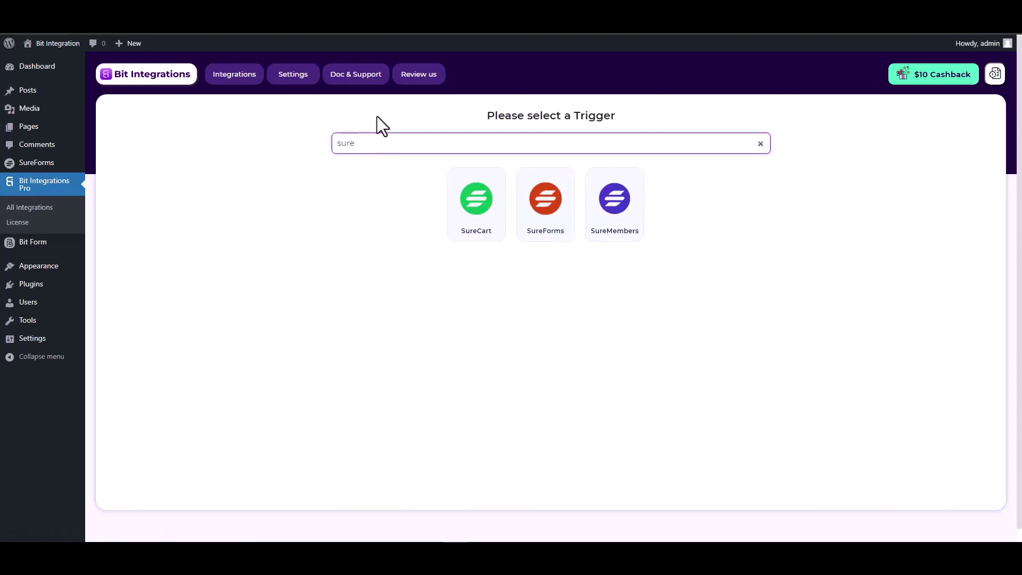
{"action": "left_click", "coordinate": [550, 230]}
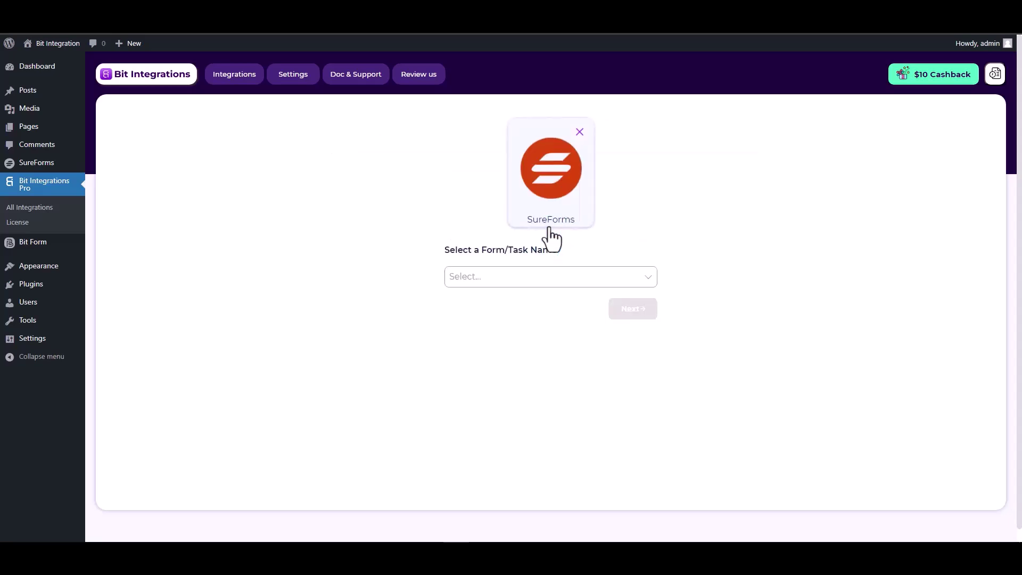
{"action": "left_click", "coordinate": [495, 275]}
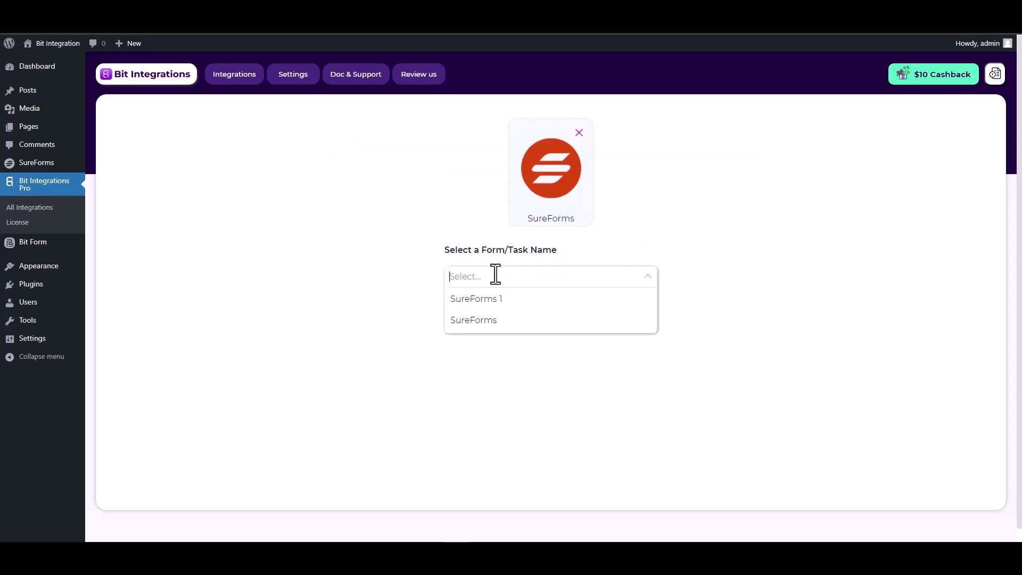
{"action": "left_click", "coordinate": [487, 322]}
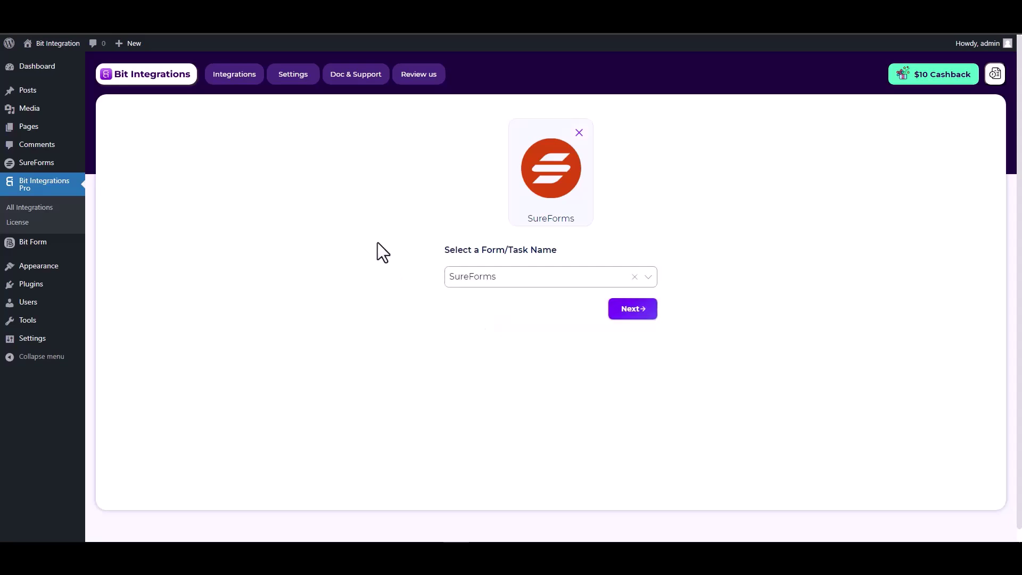
- Choose Zapier as the integration's action app
{"action": "left_click", "coordinate": [628, 317]}
{"action": "type", "text": "zap"}
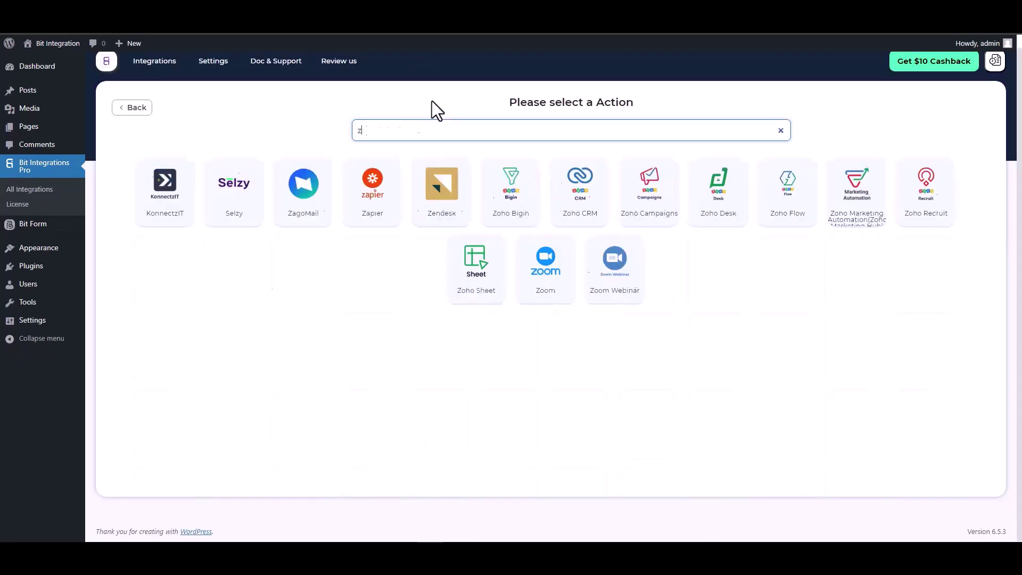
{"action": "left_click", "coordinate": [540, 203]}
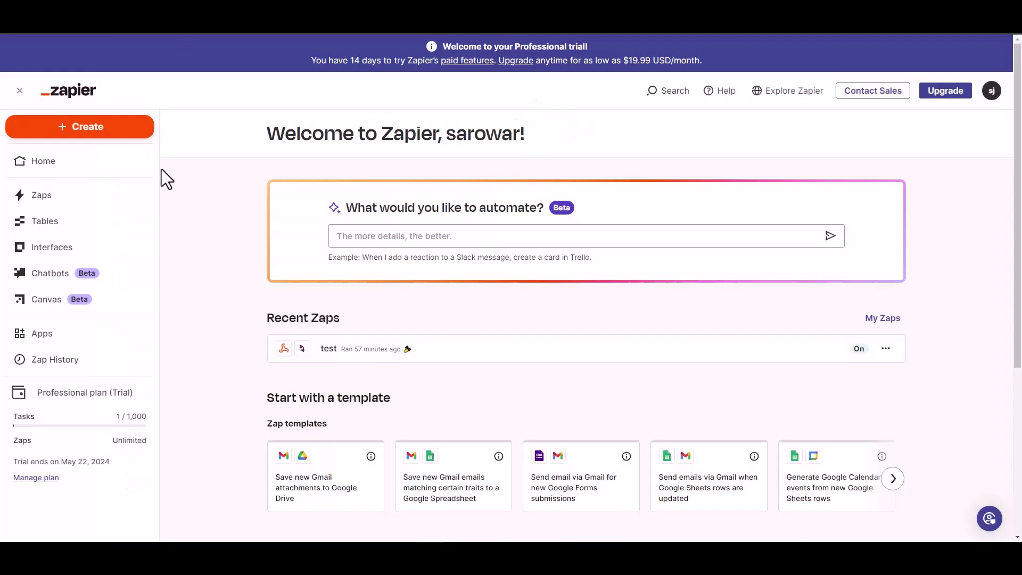
- Create a new Zap whose trigger is Webhooks by Zapier with the Catch Hook event
{"action": "left_click", "coordinate": [97, 130]}
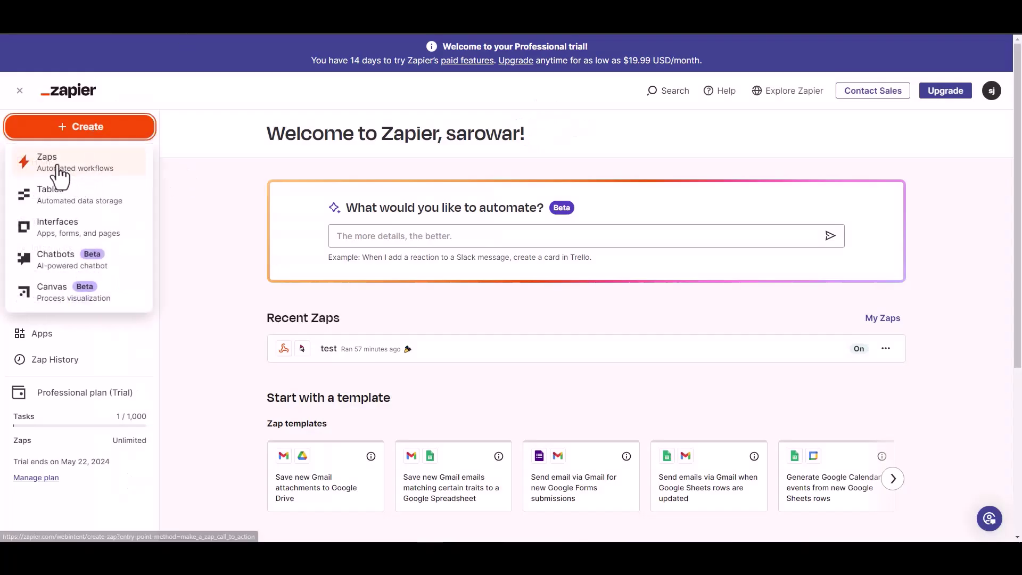
{"action": "left_click", "coordinate": [176, 170]}
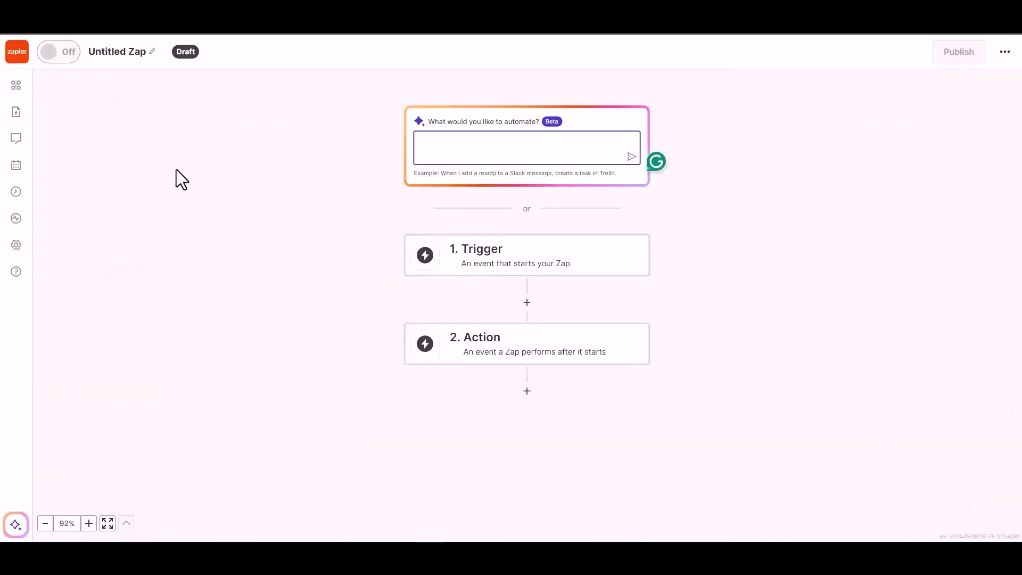
{"action": "left_click", "coordinate": [497, 265]}
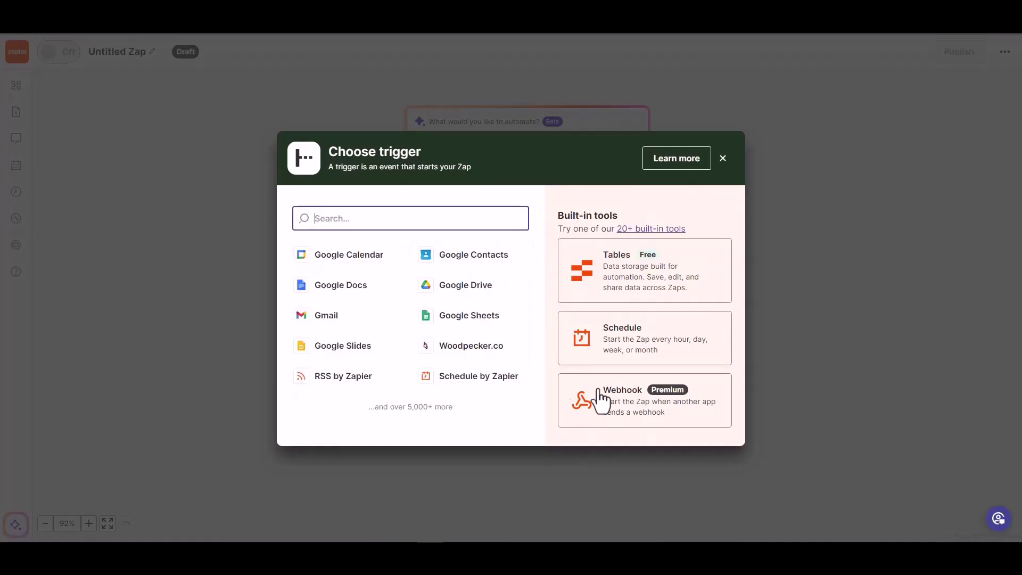
{"action": "left_click", "coordinate": [623, 410]}
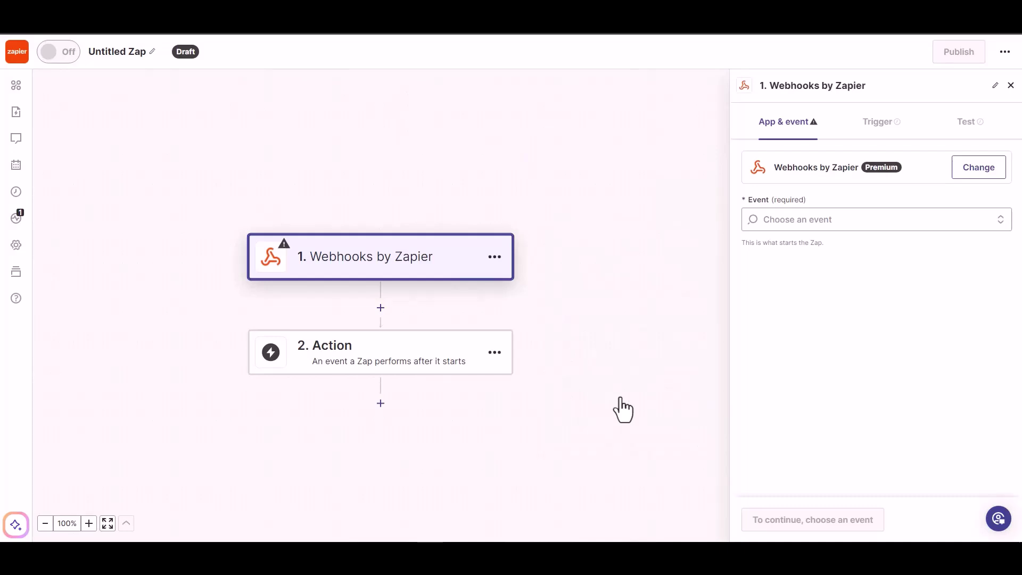
{"action": "left_click", "coordinate": [805, 226]}
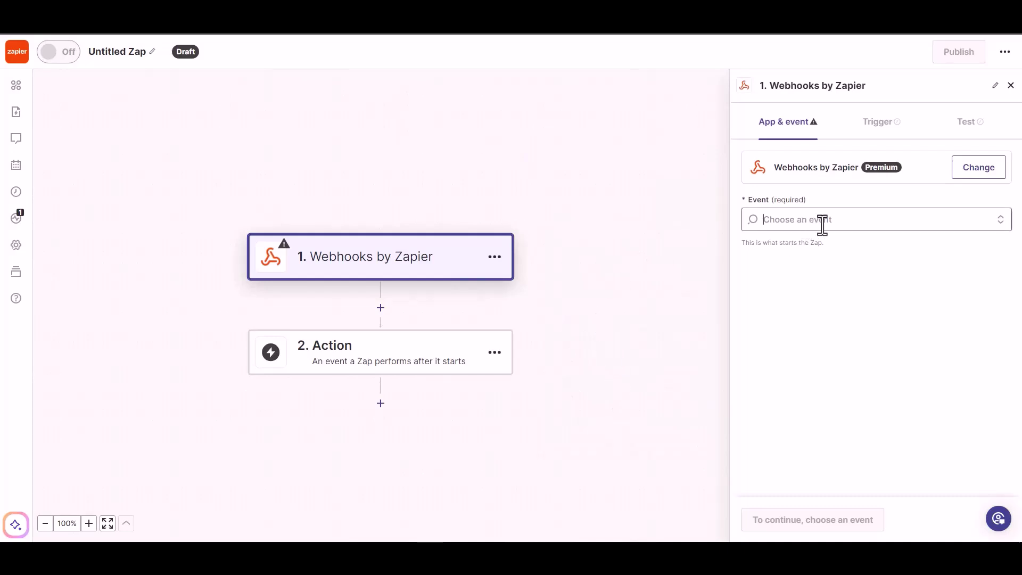
{"action": "left_click", "coordinate": [820, 263]}
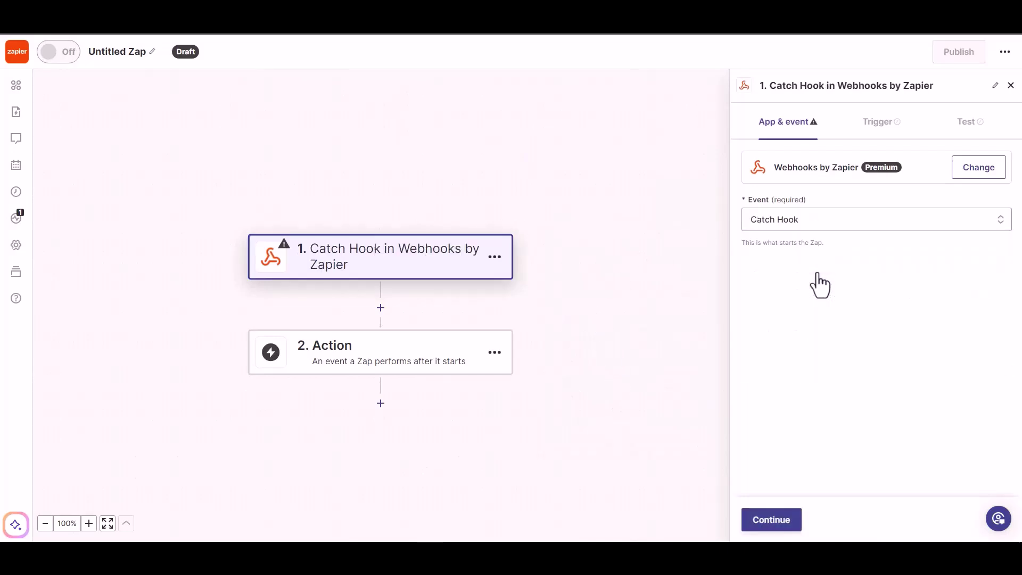
- Continue through the trigger setup and copy the generated webhook URL
{"action": "left_click", "coordinate": [772, 521]}
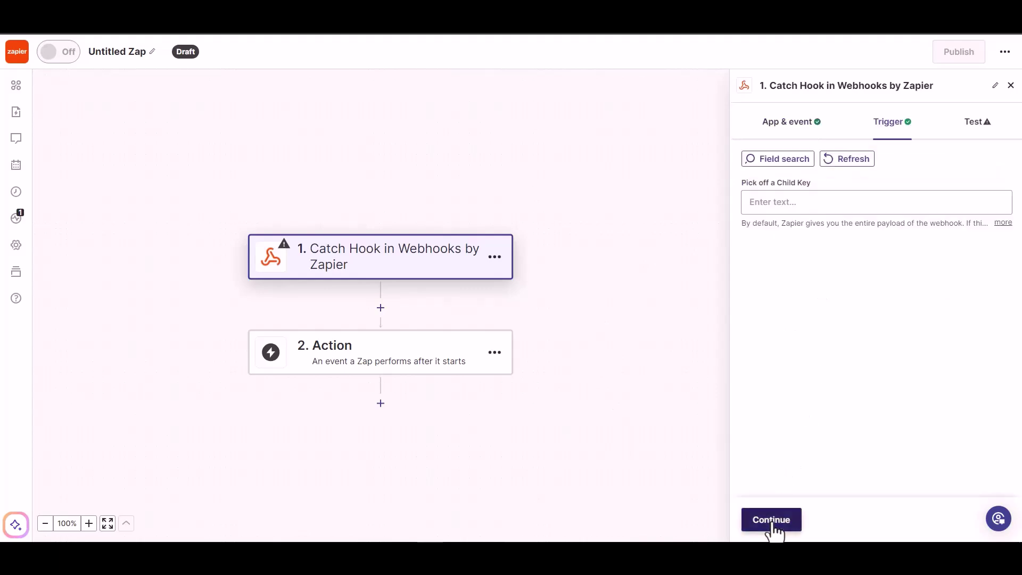
{"action": "left_click", "coordinate": [773, 521]}
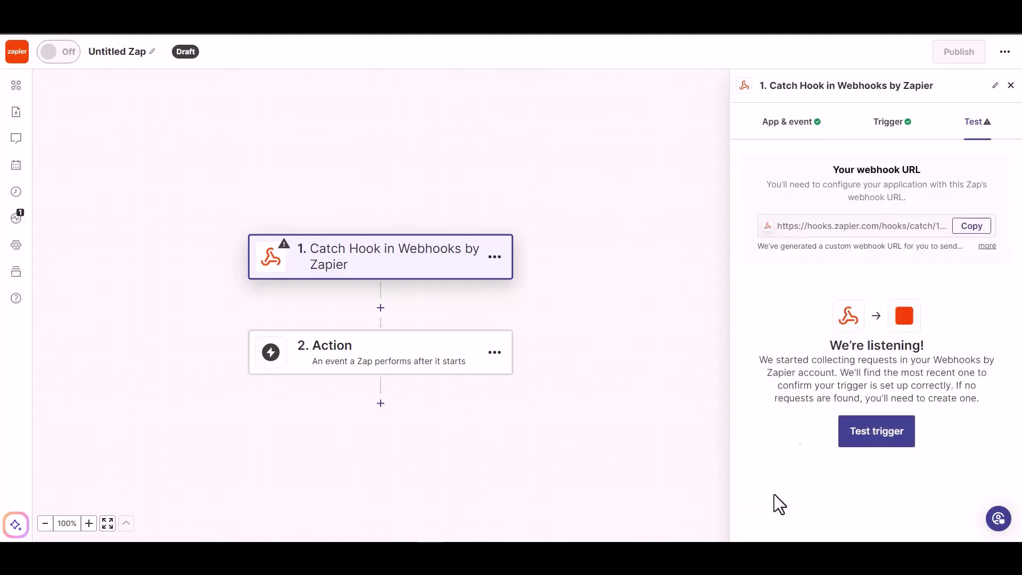
{"action": "left_click", "coordinate": [969, 232]}
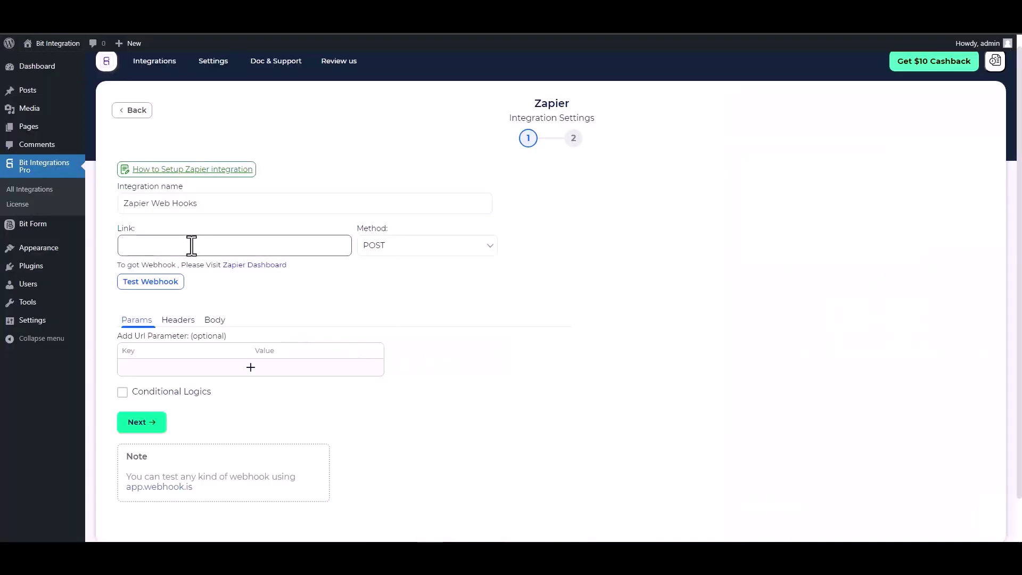
- Paste the Zapier webhook URL into Link, send all data as application/json, and enable conditional logic
{"action": "left_click", "coordinate": [189, 245]}
{"action": "key", "text": "ctrl+v"}
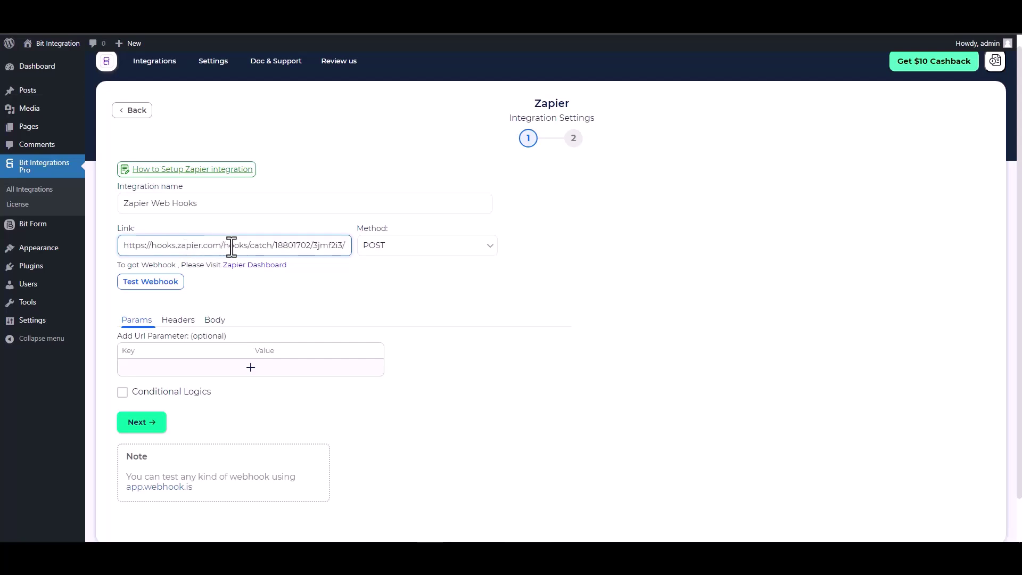
{"action": "left_click", "coordinate": [212, 320]}
{"action": "left_click", "coordinate": [168, 347]}
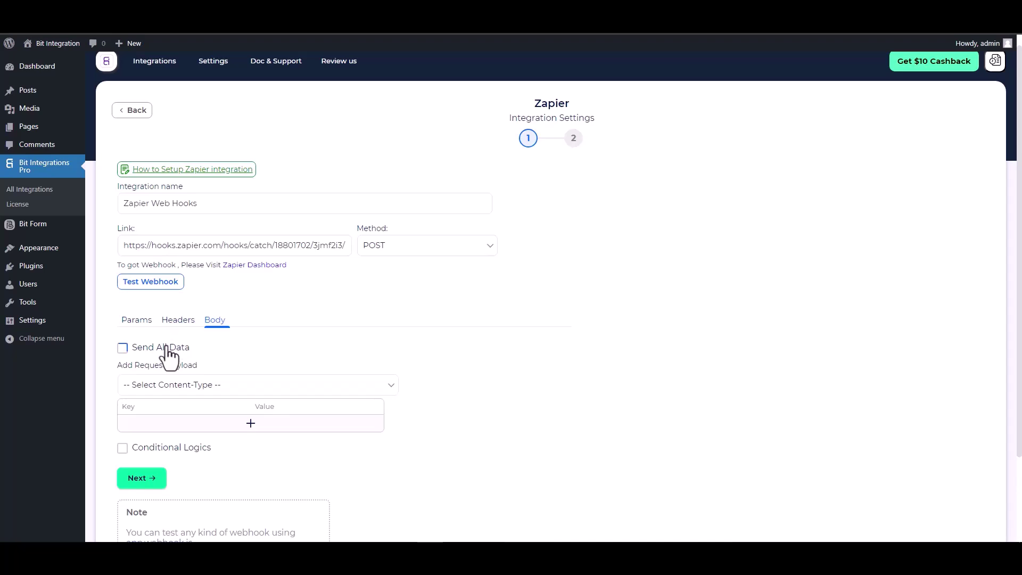
{"action": "scroll", "coordinate": [231, 320], "scroll_direction": "down", "scroll_amount": 2}
{"action": "left_click", "coordinate": [252, 282]}
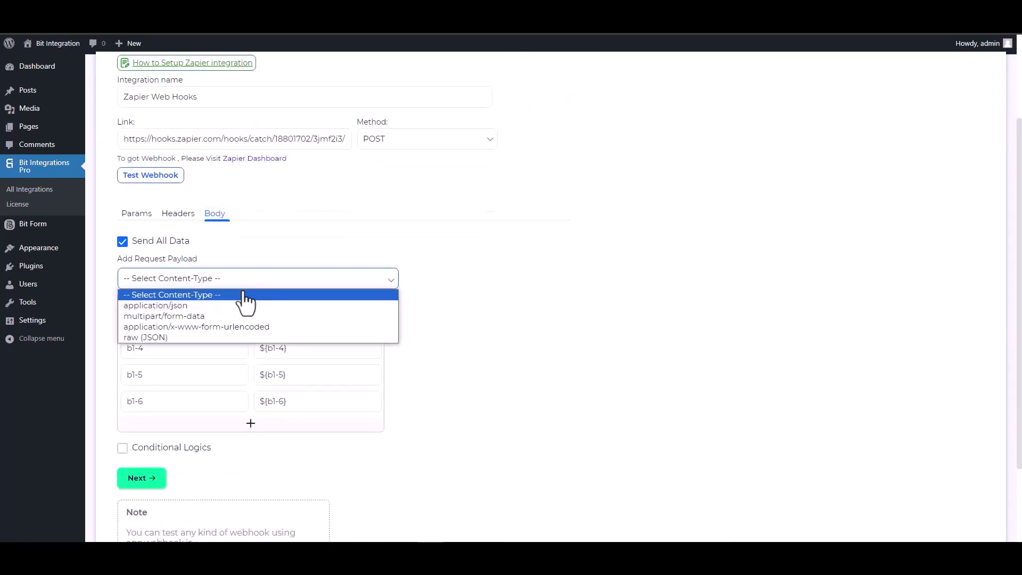
{"action": "left_click", "coordinate": [194, 307]}
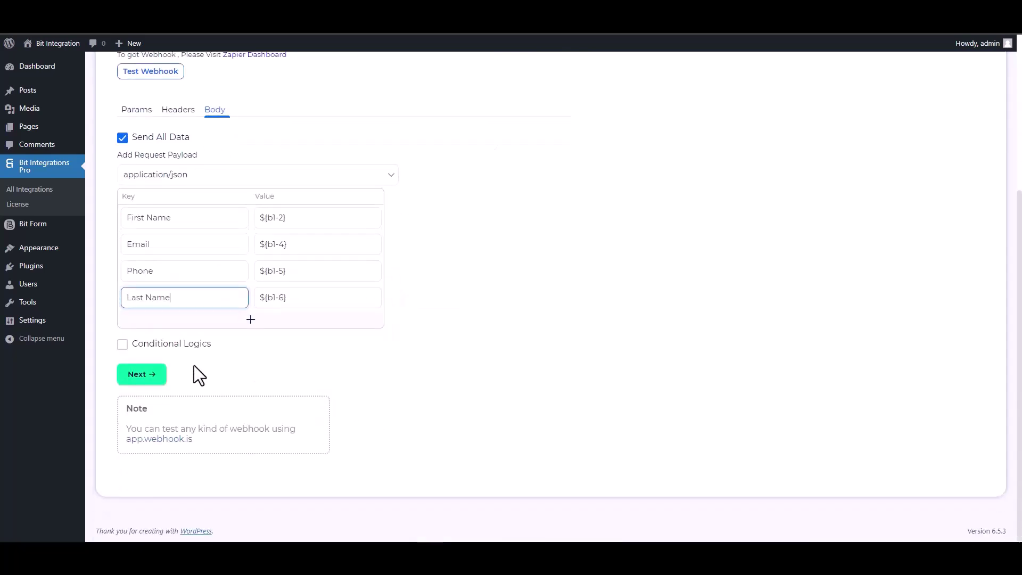
{"action": "left_click", "coordinate": [149, 345]}
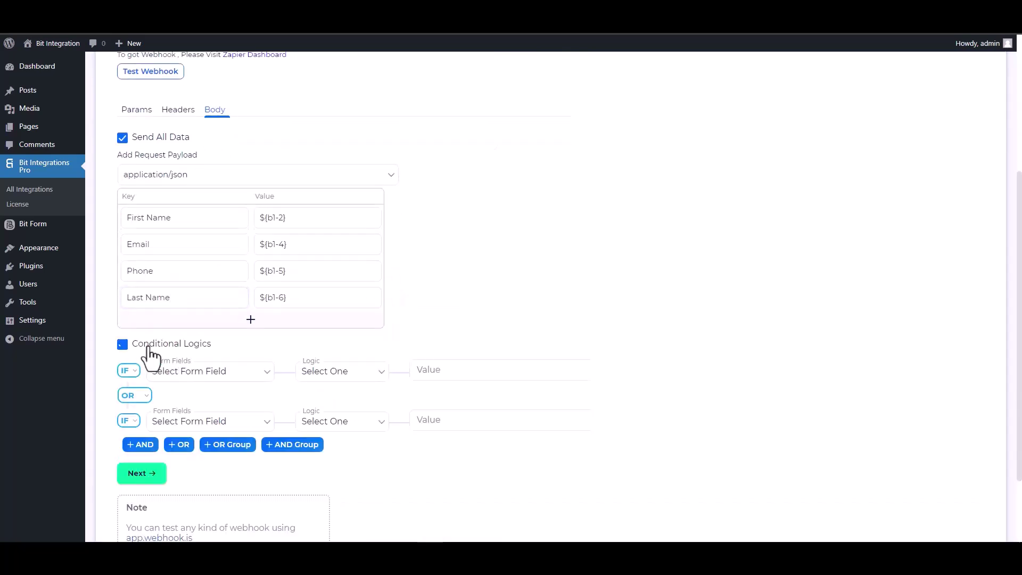
{"action": "scroll", "coordinate": [340, 383], "scroll_direction": "down", "scroll_amount": 2}
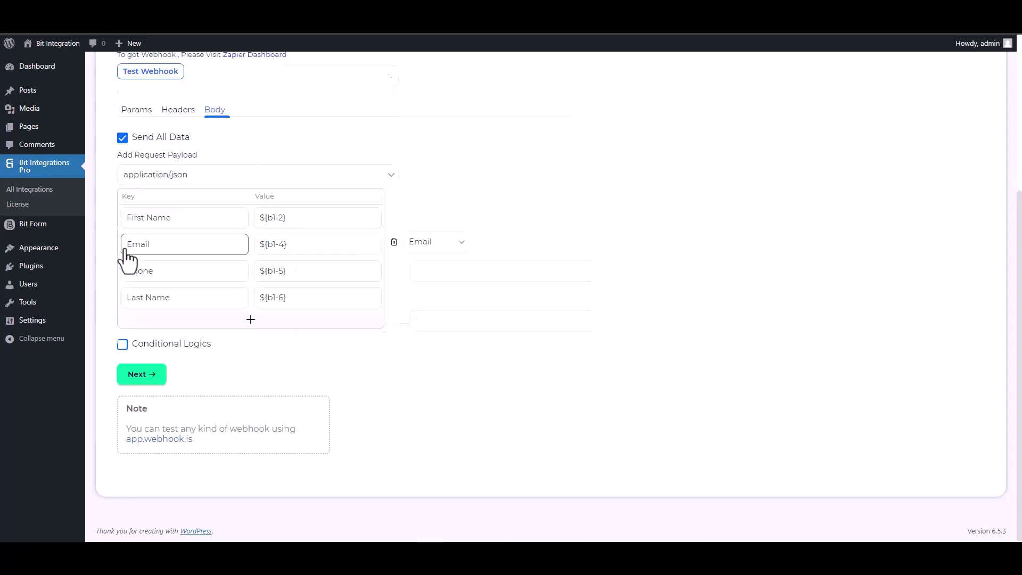
- Run Test Webhook successfully, then Finish & Save the Zapier integration
{"action": "scroll", "coordinate": [465, 321], "scroll_direction": "up", "scroll_amount": 5}
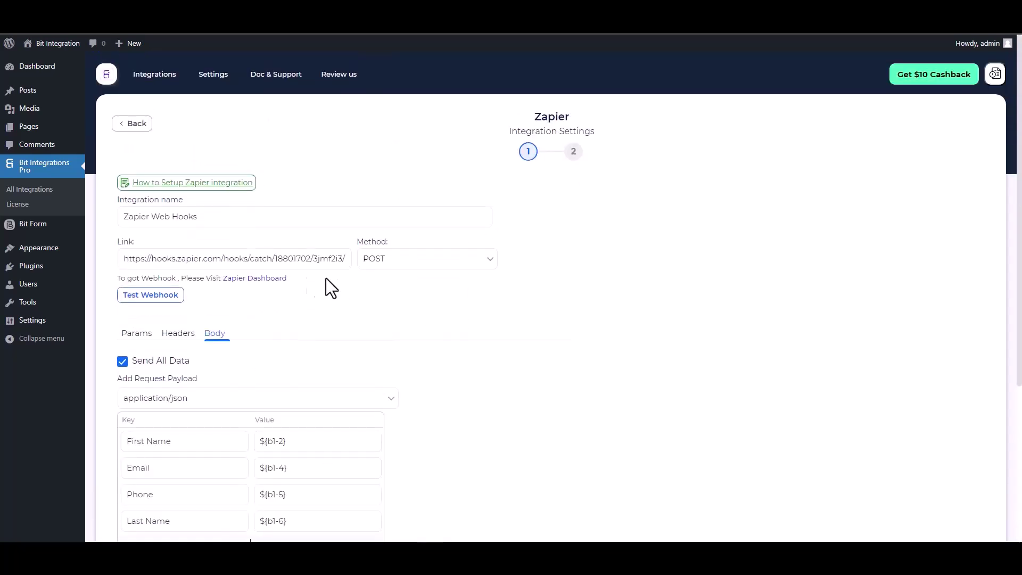
{"action": "left_click", "coordinate": [152, 295]}
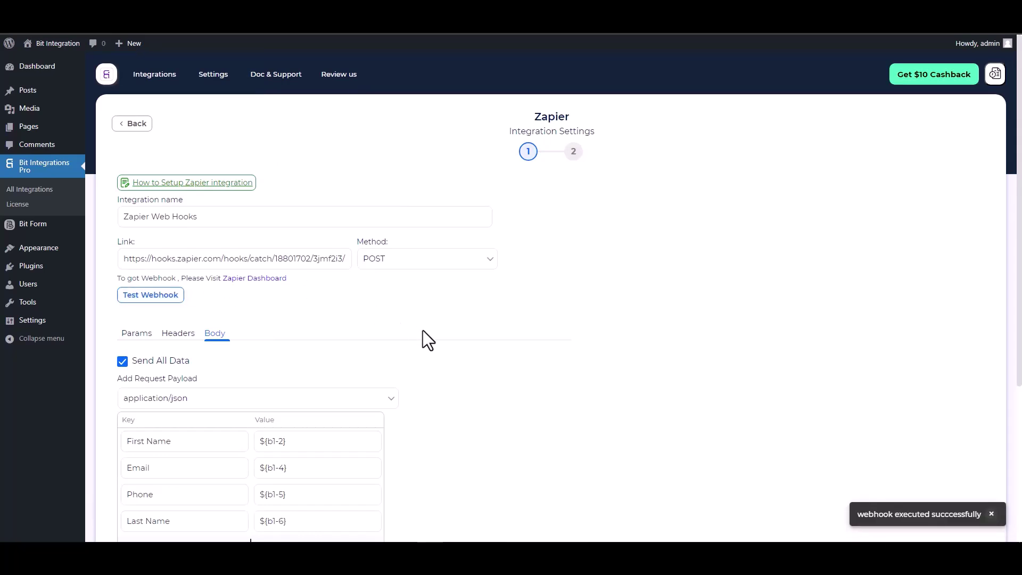
{"action": "scroll", "coordinate": [422, 331], "scroll_direction": "down", "scroll_amount": 1}
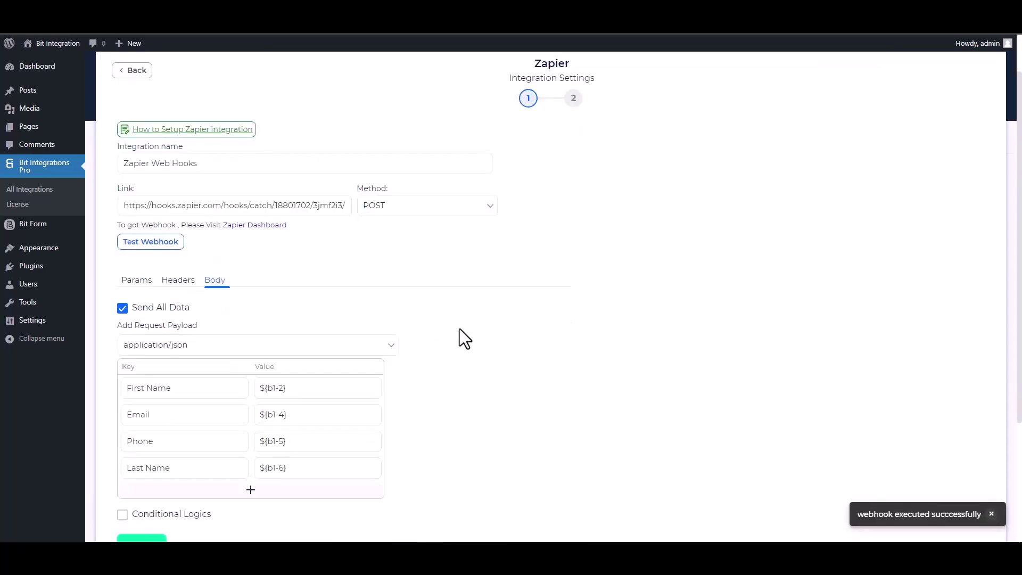
{"action": "scroll", "coordinate": [462, 331], "scroll_direction": "down", "scroll_amount": 1}
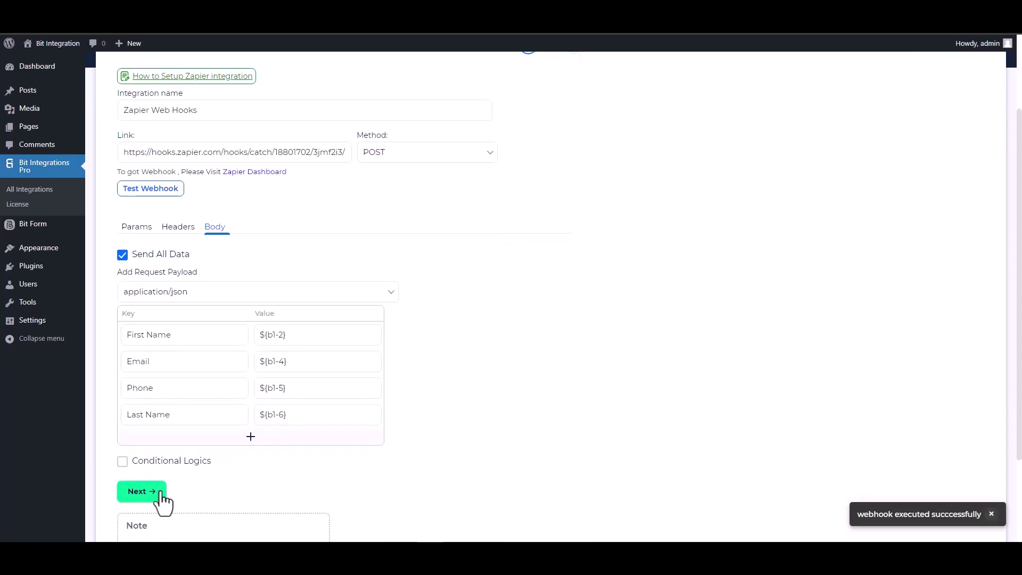
{"action": "left_click", "coordinate": [162, 498]}
{"action": "left_click", "coordinate": [548, 219]}
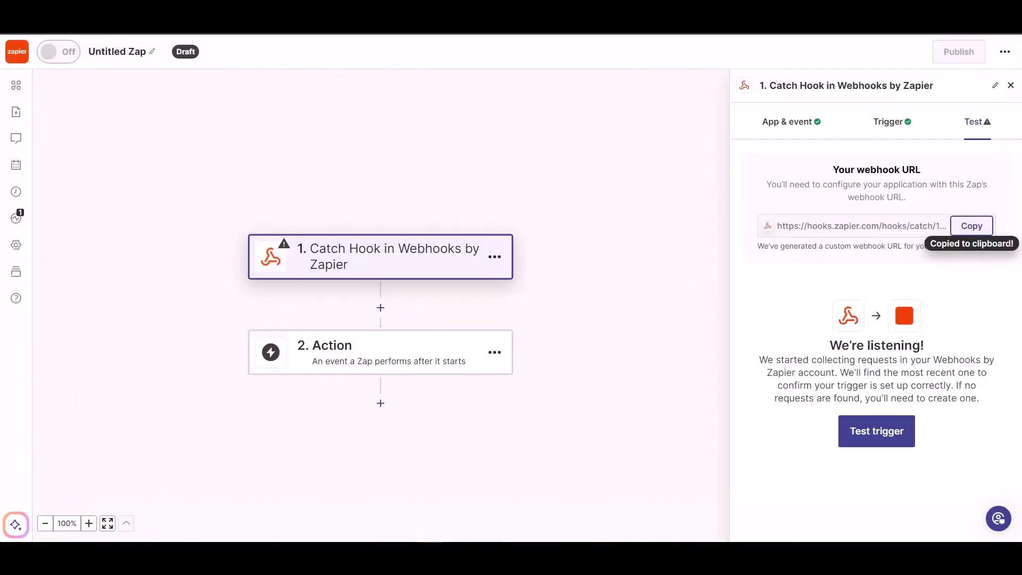
- Test the Catch Hook trigger and continue with request A as the sample record
{"action": "left_click", "coordinate": [866, 439]}
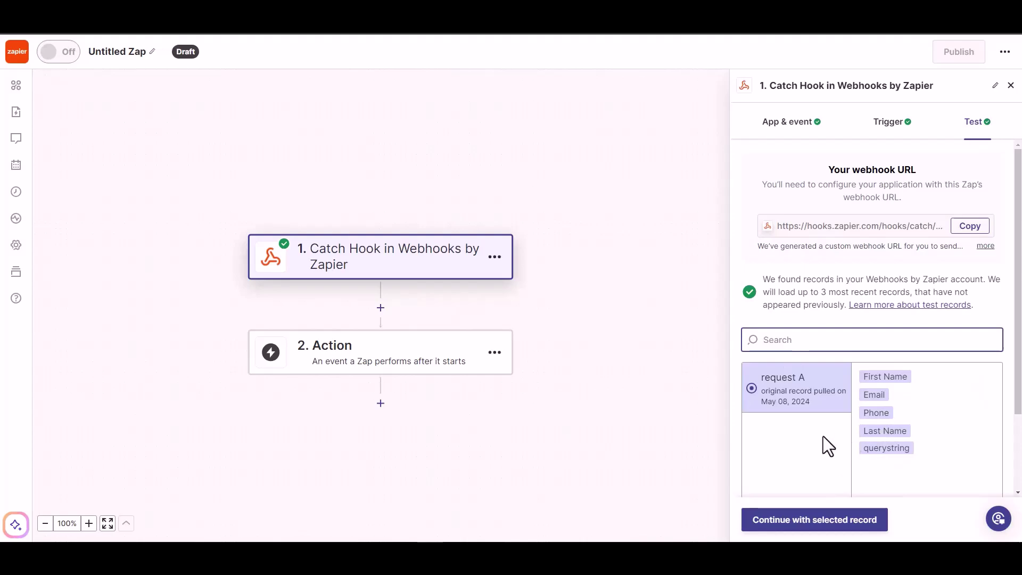
{"action": "left_click", "coordinate": [826, 528]}
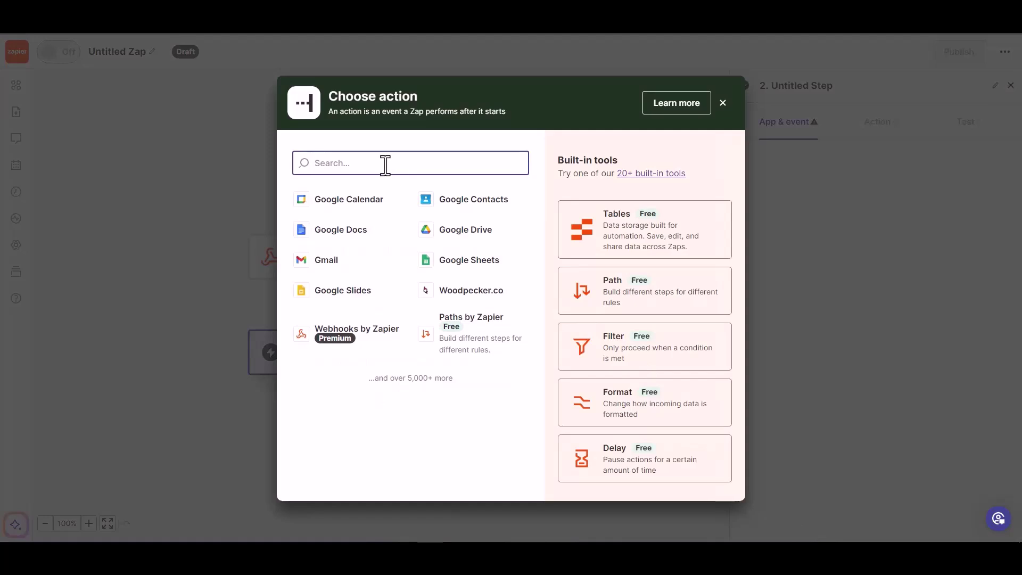
- Set the action app to Woodpecker.co with the Create/Update Prospect event
{"action": "type", "text": "wood"}
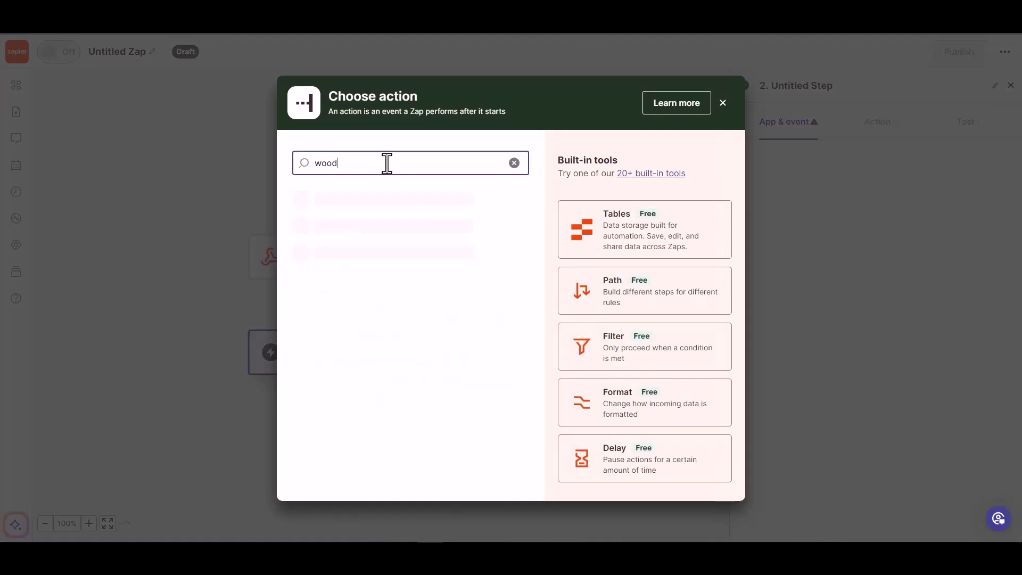
{"action": "left_click", "coordinate": [371, 209]}
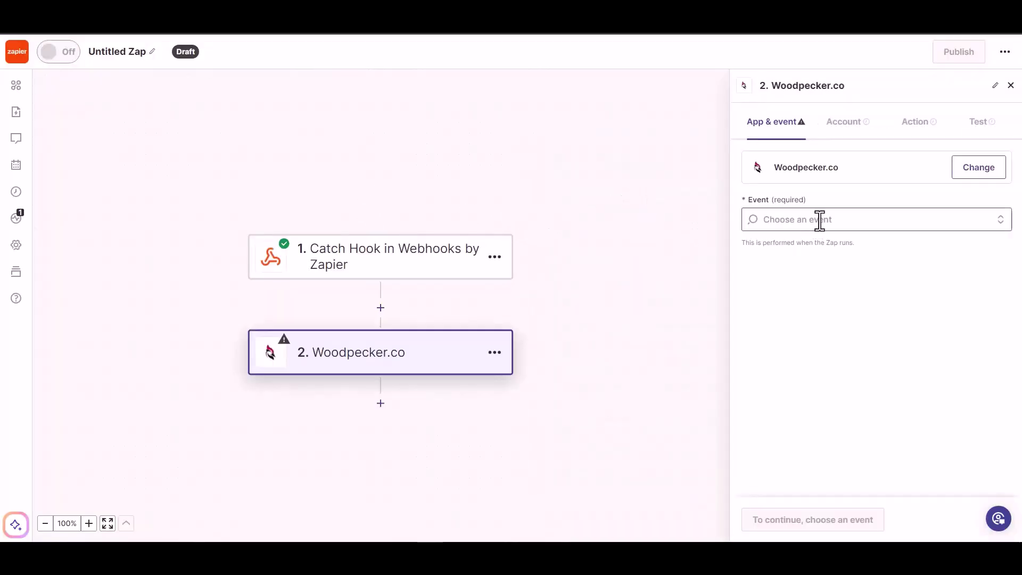
{"action": "left_click", "coordinate": [821, 220]}
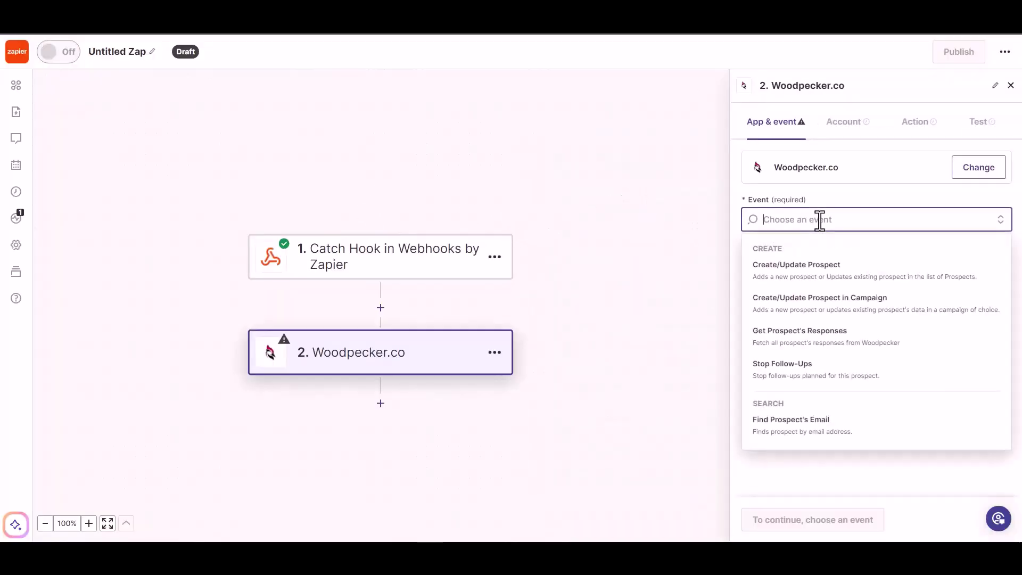
{"action": "left_click", "coordinate": [818, 271]}
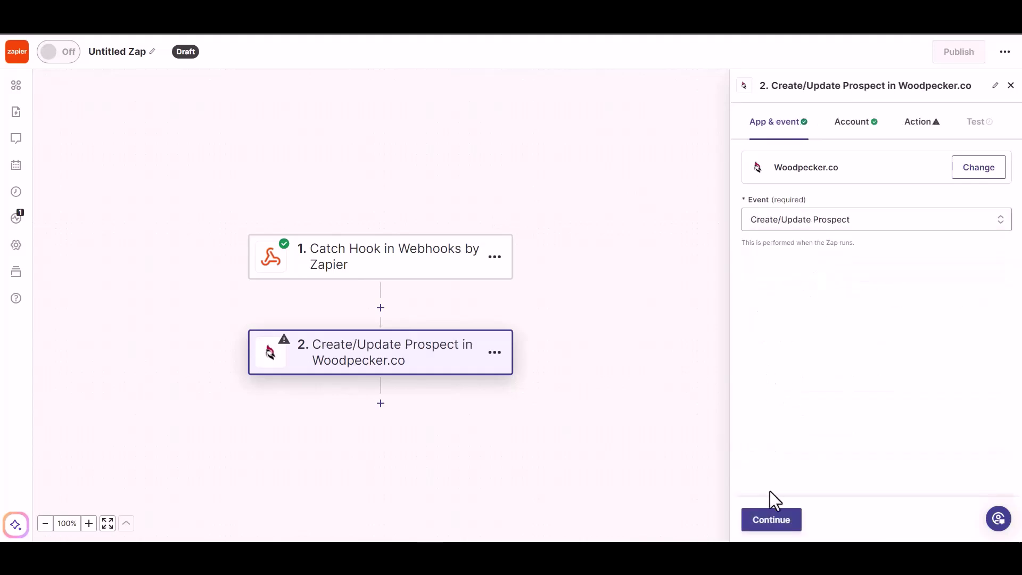
- Continue past App & event and the connected Woodpecker.co account to the Action fields
{"action": "left_click", "coordinate": [767, 522]}
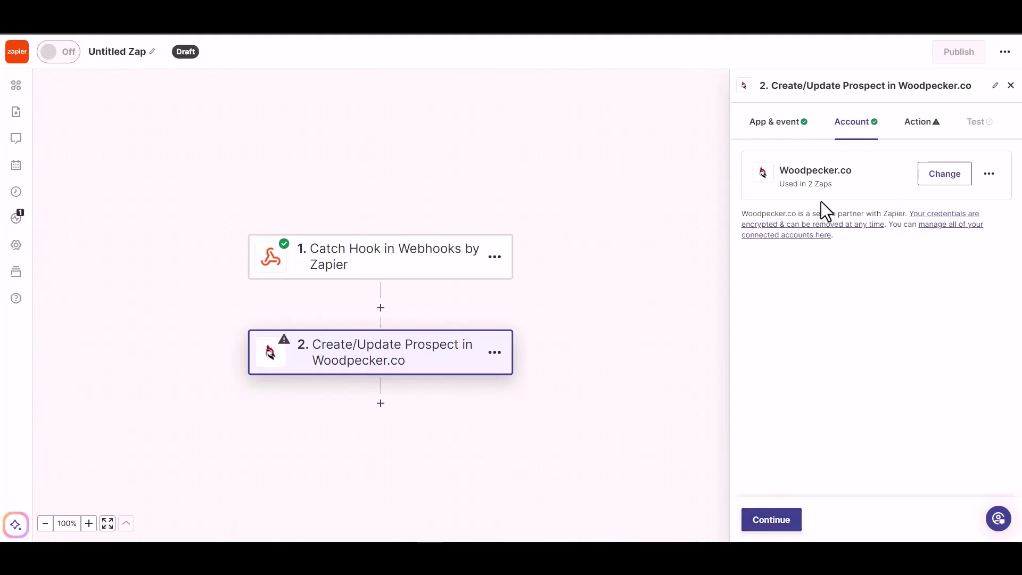
{"action": "left_click", "coordinate": [767, 522]}
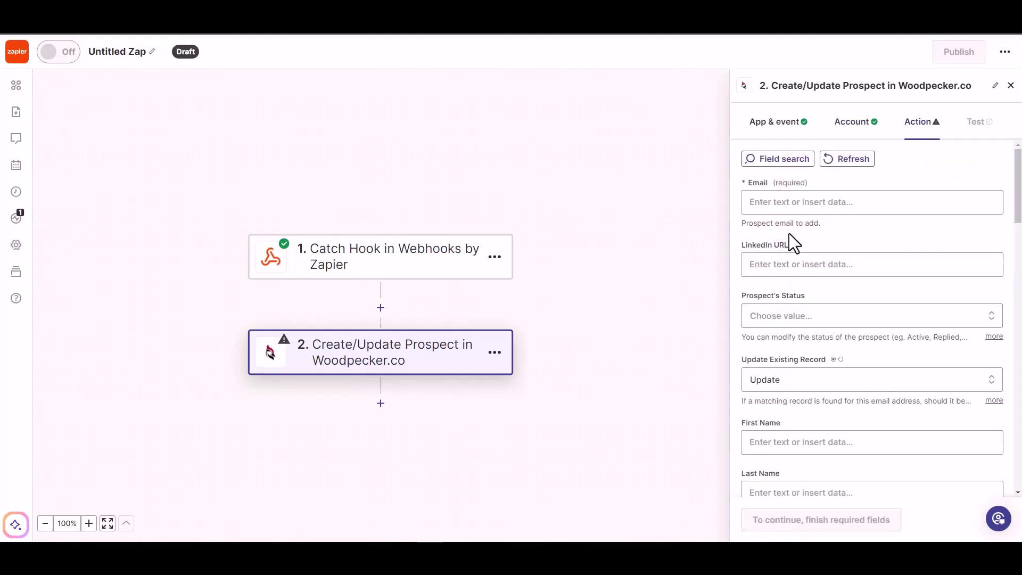
- Map the webhook Email into the prospect Email field and set Prospect's Status to ACTIVE
{"action": "left_click", "coordinate": [794, 202]}
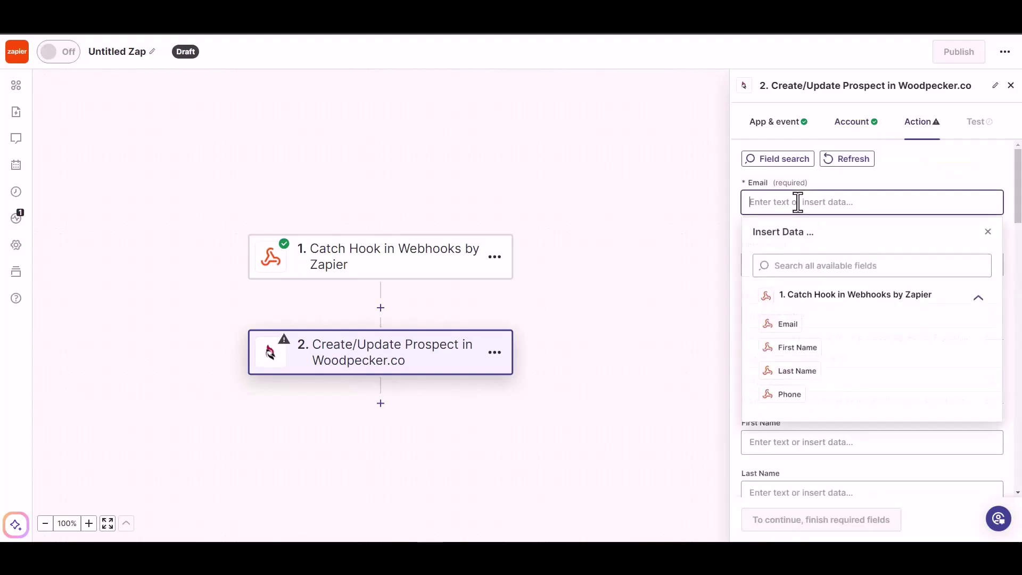
{"action": "left_click", "coordinate": [797, 326]}
{"action": "left_click", "coordinate": [897, 174]}
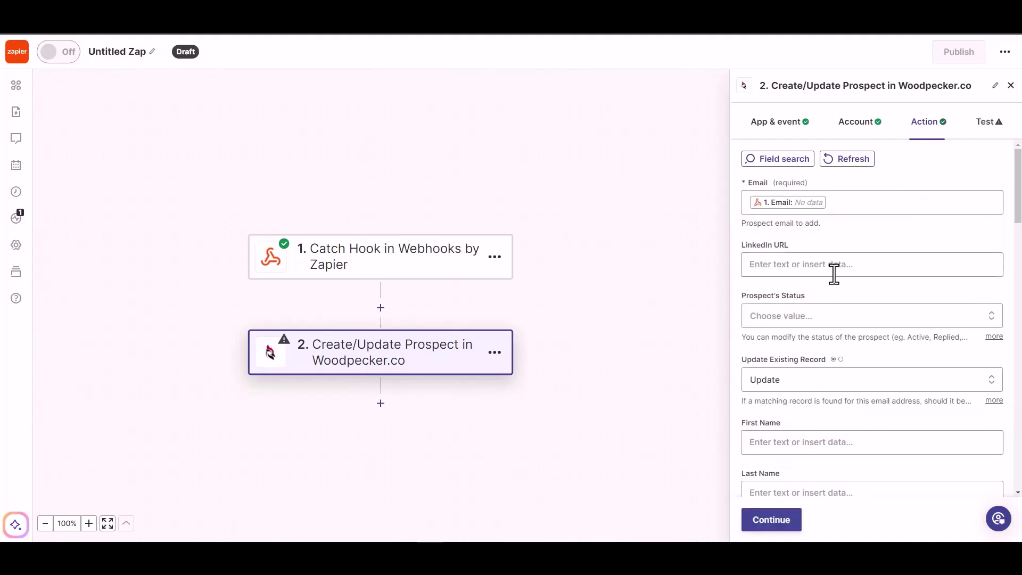
{"action": "left_click", "coordinate": [804, 317]}
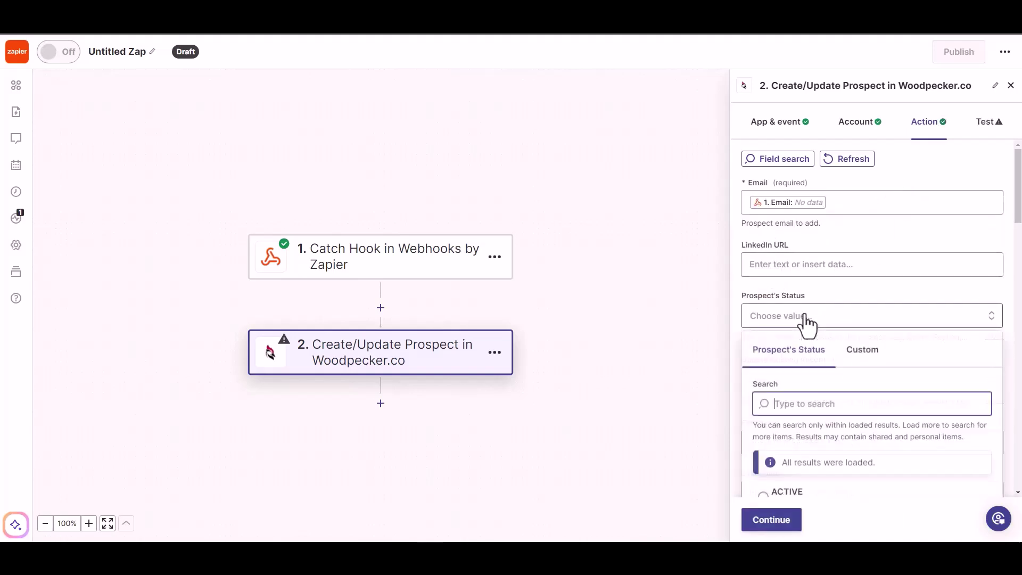
{"action": "left_click", "coordinate": [810, 266]}
{"action": "left_click", "coordinate": [852, 236]}
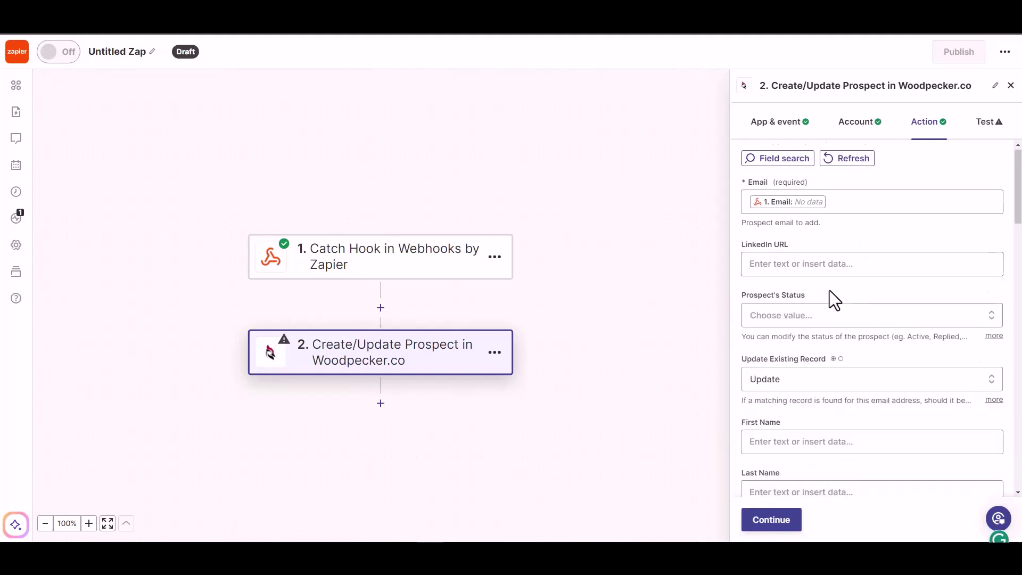
{"action": "scroll", "coordinate": [830, 289], "scroll_direction": "down", "scroll_amount": 1}
{"action": "left_click", "coordinate": [849, 263]}
{"action": "left_click", "coordinate": [787, 445]}
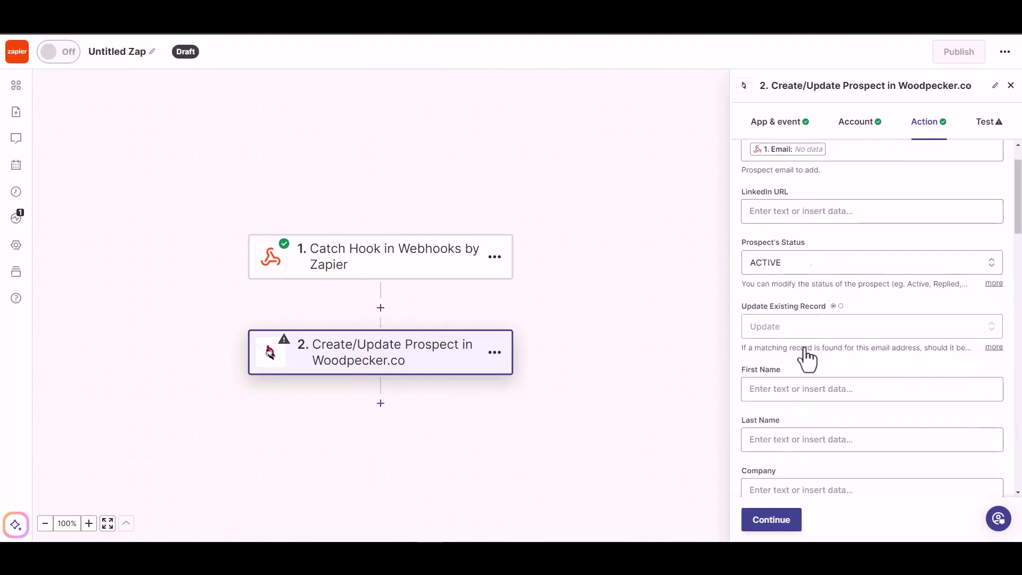
- Map the webhook First Name and Last Name into the prospect's name fields
{"action": "scroll", "coordinate": [817, 349], "scroll_direction": "down", "scroll_amount": 1}
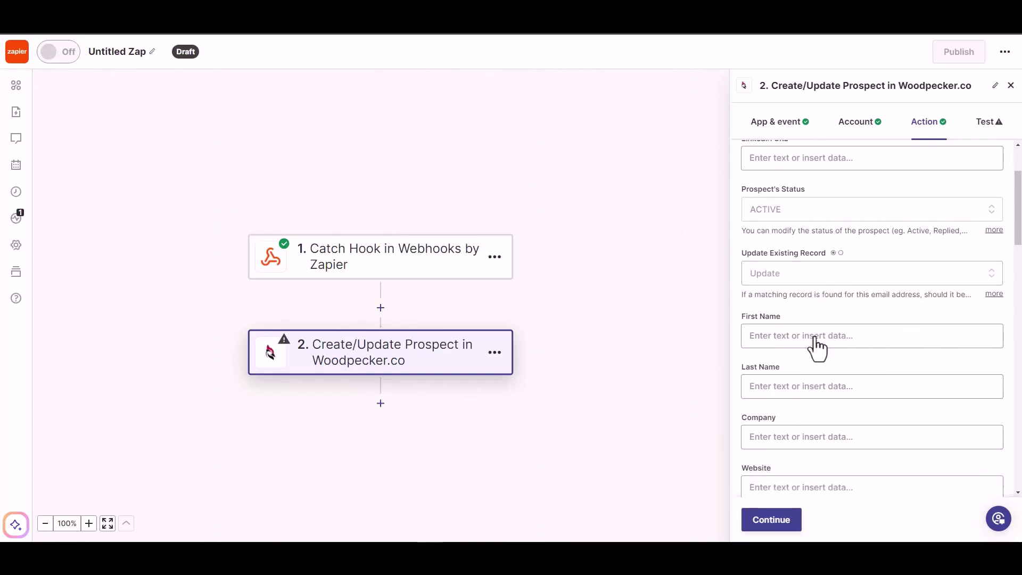
{"action": "left_click", "coordinate": [806, 335]}
{"action": "left_click", "coordinate": [789, 479]}
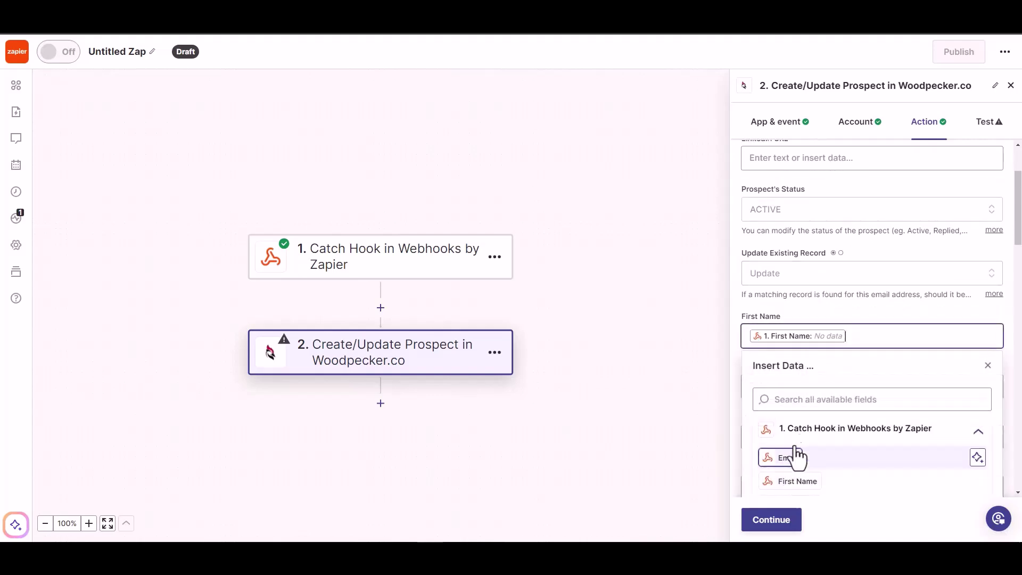
{"action": "left_click", "coordinate": [855, 304]}
{"action": "scroll", "coordinate": [848, 301], "scroll_direction": "down", "scroll_amount": 2}
{"action": "left_click", "coordinate": [837, 285]}
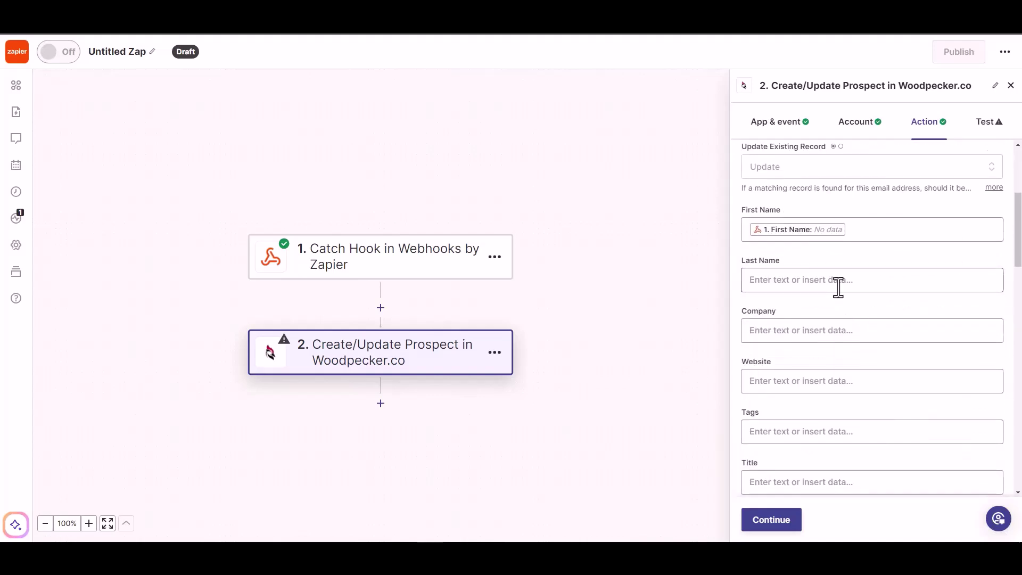
{"action": "left_click", "coordinate": [793, 448]}
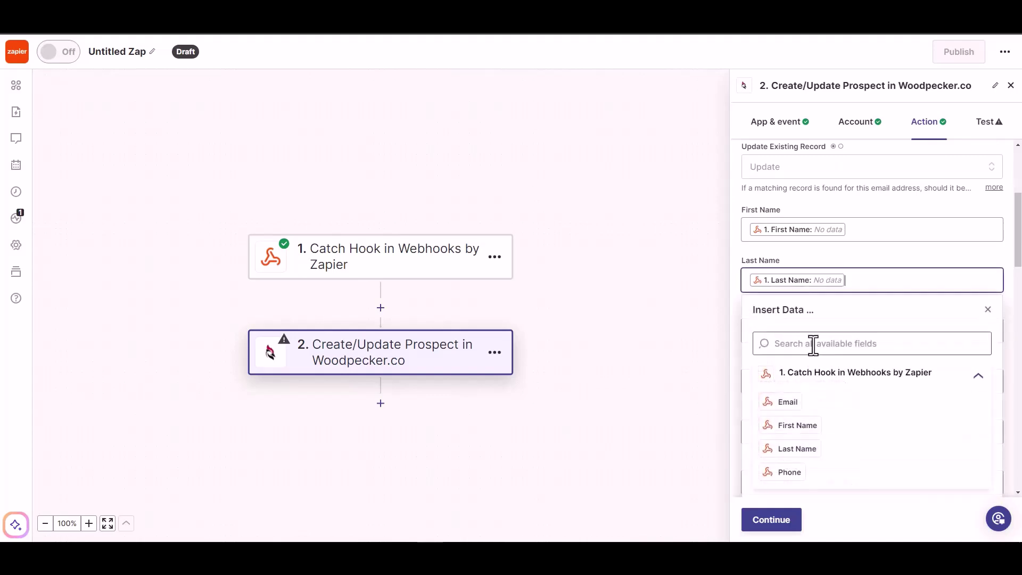
{"action": "left_click", "coordinate": [852, 270]}
- Map the webhook Phone into the Phone field and continue to testing
{"action": "scroll", "coordinate": [851, 269], "scroll_direction": "down", "scroll_amount": 1}
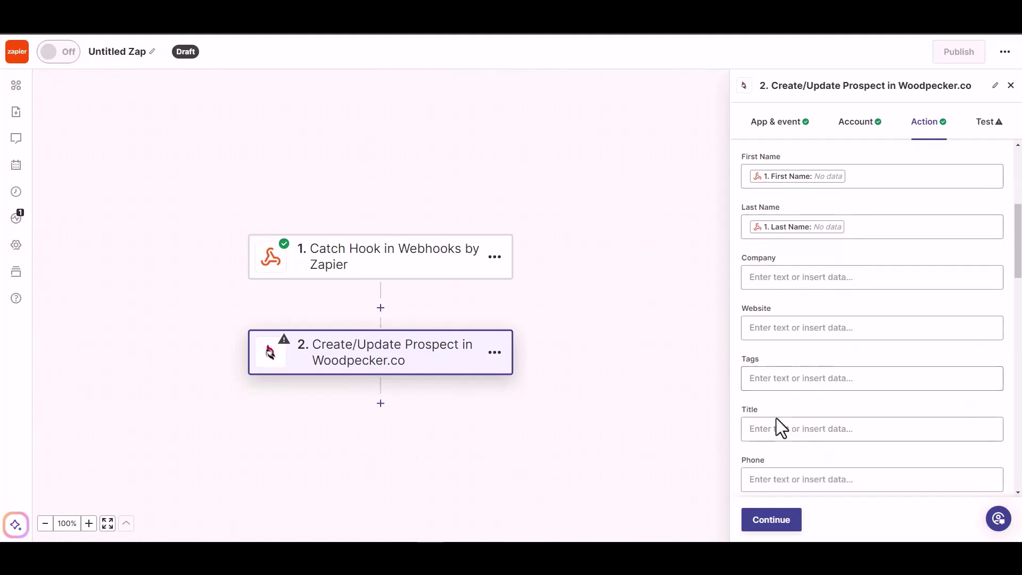
{"action": "scroll", "coordinate": [794, 436], "scroll_direction": "down", "scroll_amount": 1}
{"action": "left_click", "coordinate": [802, 429]}
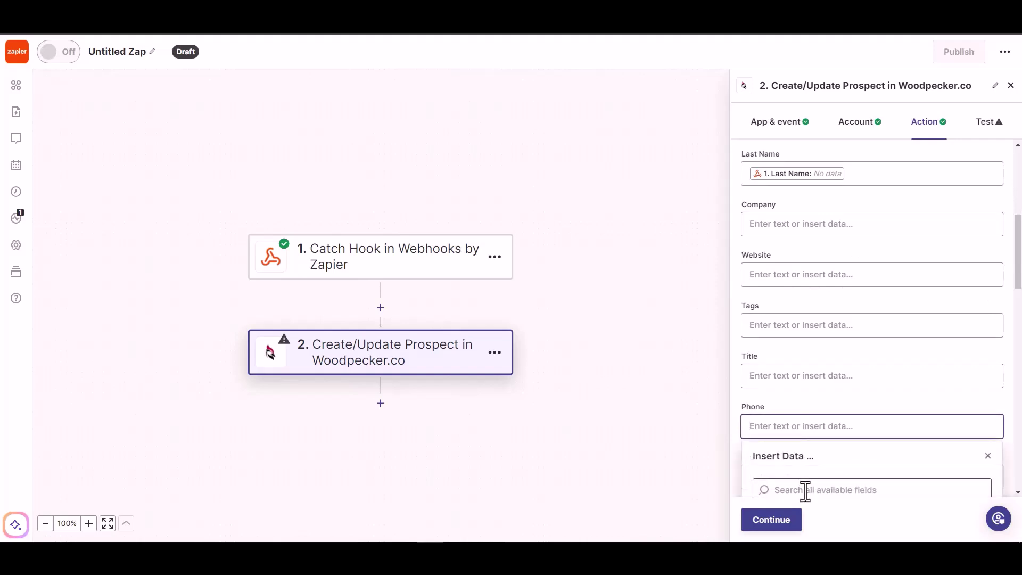
{"action": "scroll", "coordinate": [815, 469], "scroll_direction": "down", "scroll_amount": 3}
{"action": "left_click", "coordinate": [797, 460]}
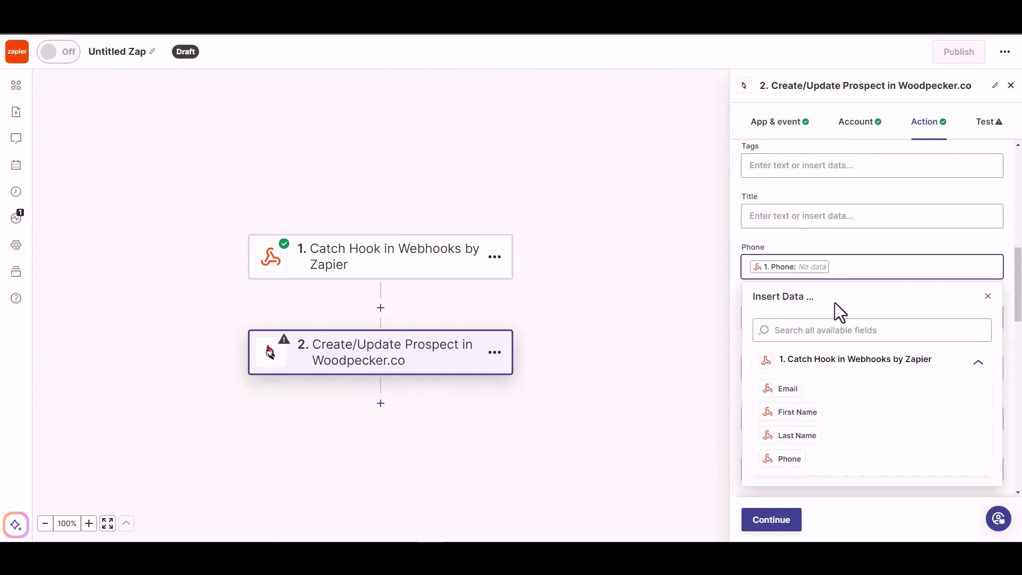
{"action": "left_click", "coordinate": [836, 235]}
{"action": "scroll", "coordinate": [827, 314], "scroll_direction": "down", "scroll_amount": 5}
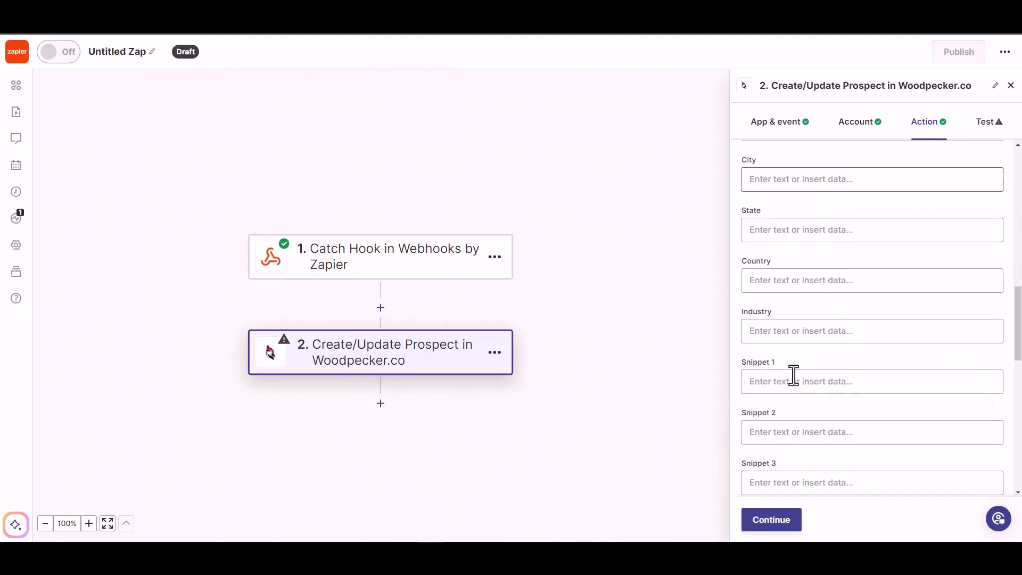
{"action": "left_click", "coordinate": [770, 521]}
- Skip the Woodpecker.co step test and publish the Zap
{"action": "left_click", "coordinate": [771, 520]}
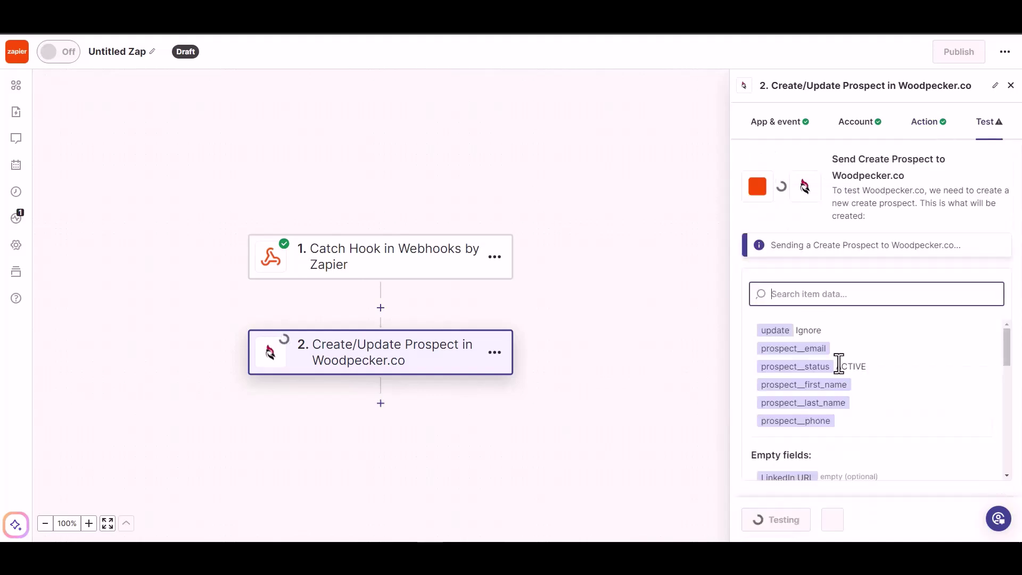
{"action": "left_click", "coordinate": [838, 528]}
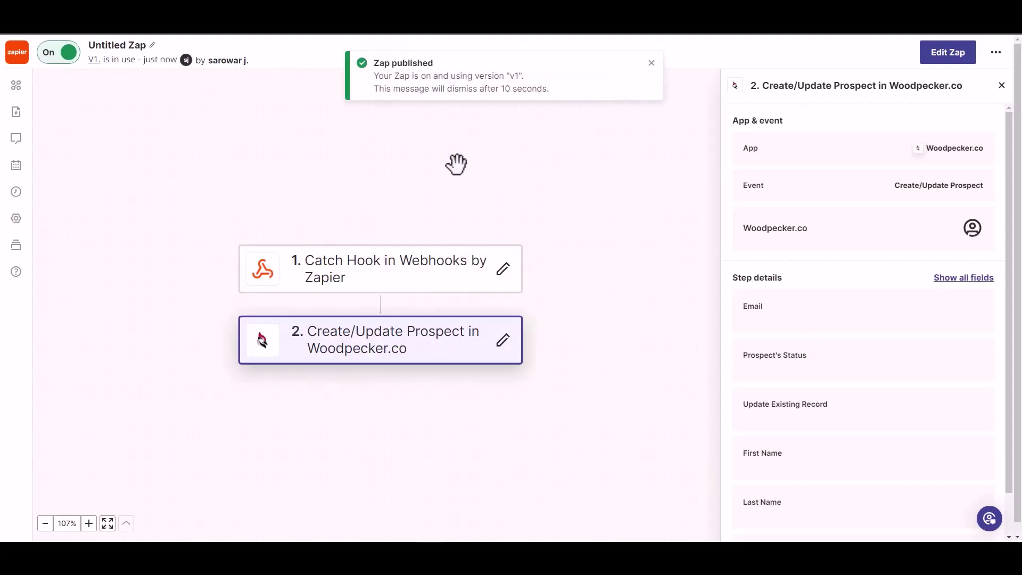
- Change the Zap's title from Untitled Zap to 'Bit Integrations'
{"action": "left_click", "coordinate": [125, 43]}
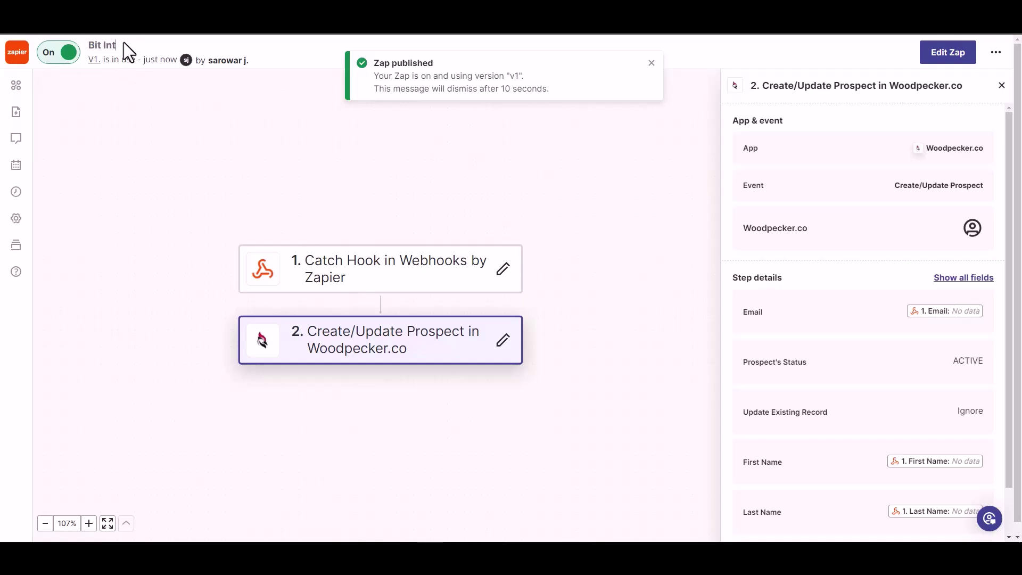
{"action": "type", "text": "Bit Integrati"}
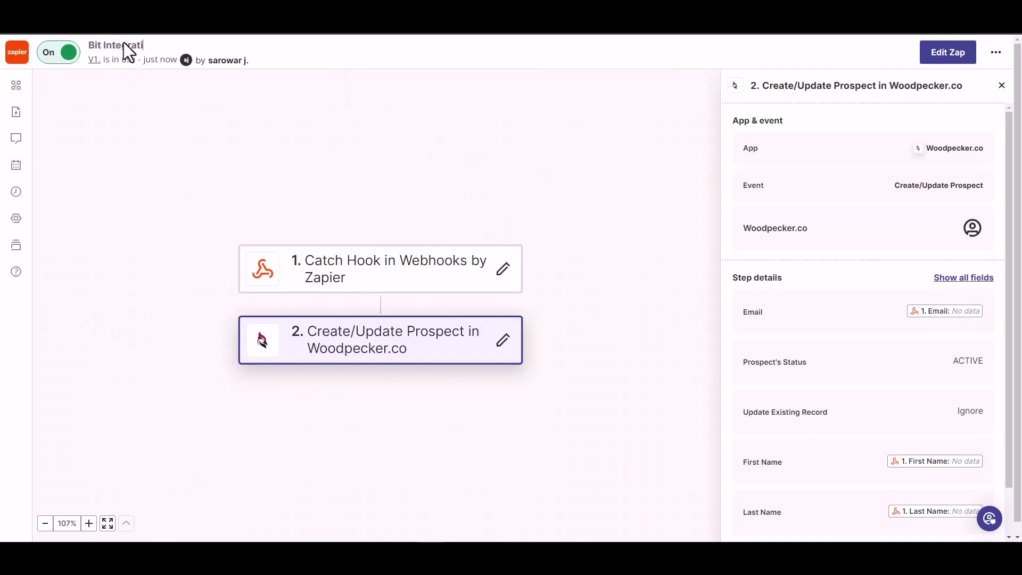
{"action": "type", "text": "ons"}
{"action": "key", "text": "Return"}
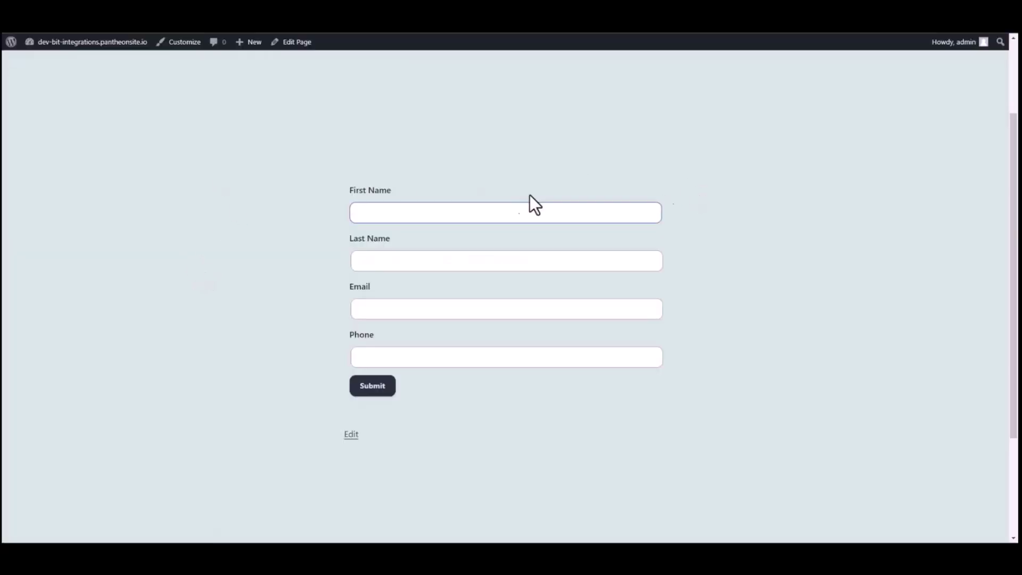
- Fill in the SureForms form with first name 'Bit', last name 'Integrations' and the e-mail address
{"action": "left_click", "coordinate": [459, 212]}
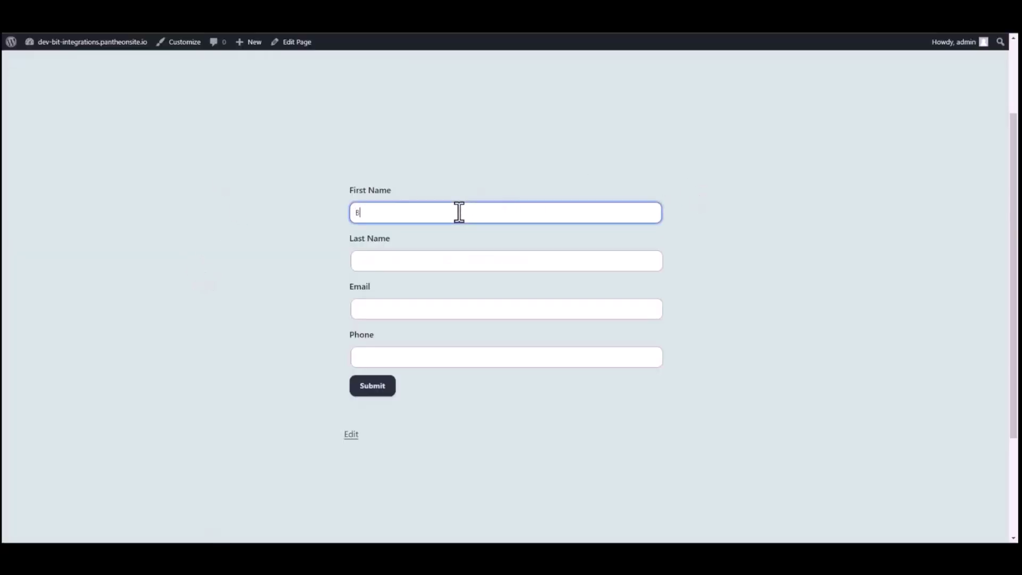
{"action": "type", "text": "Bit"}
{"action": "key", "text": "Tab"}
{"action": "type", "text": "Inte"}
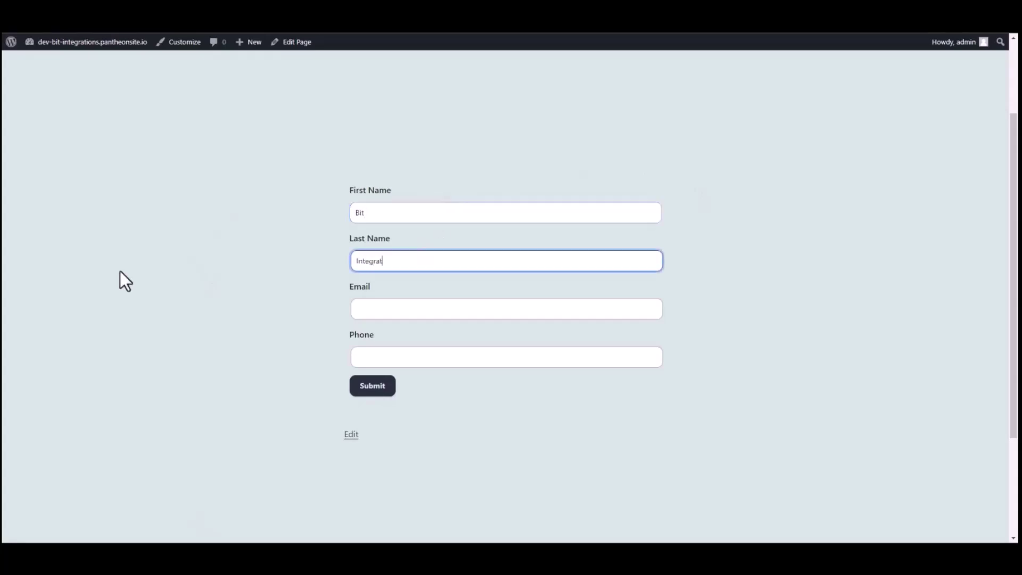
{"action": "left_click", "coordinate": [375, 312]}
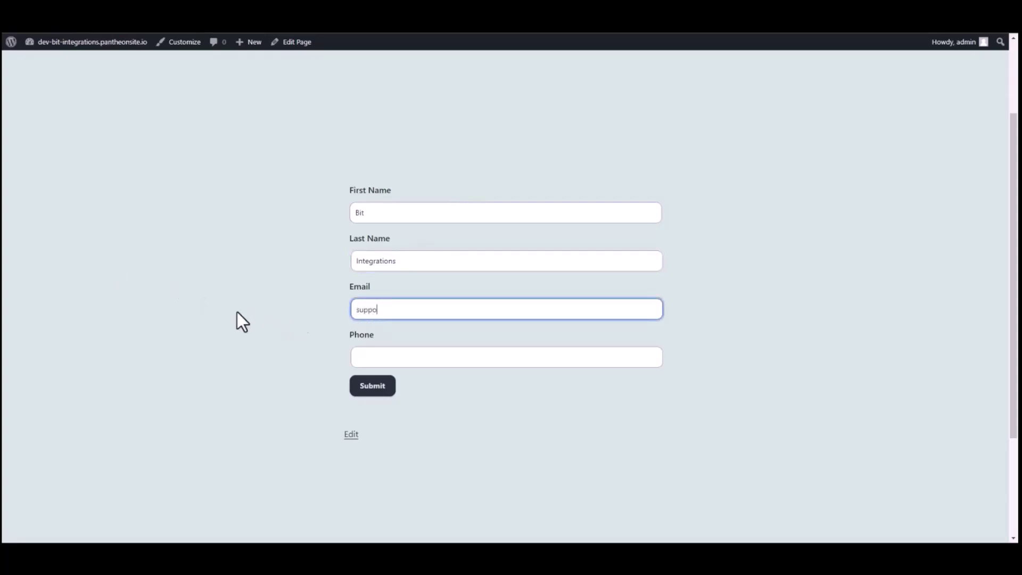
{"action": "left_click", "coordinate": [374, 354]}
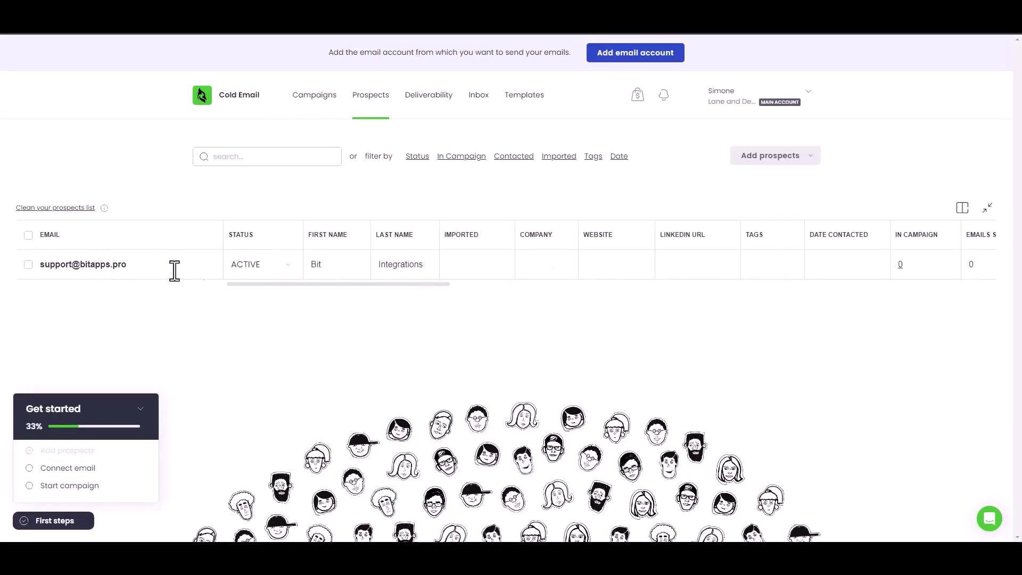
- Inspect the ACTIVE prospect Bit Integrations in Woodpecker's Prospects list, leaving its e-mail unchanged
{"action": "left_click", "coordinate": [94, 268]}
{"action": "left_click", "coordinate": [153, 332]}
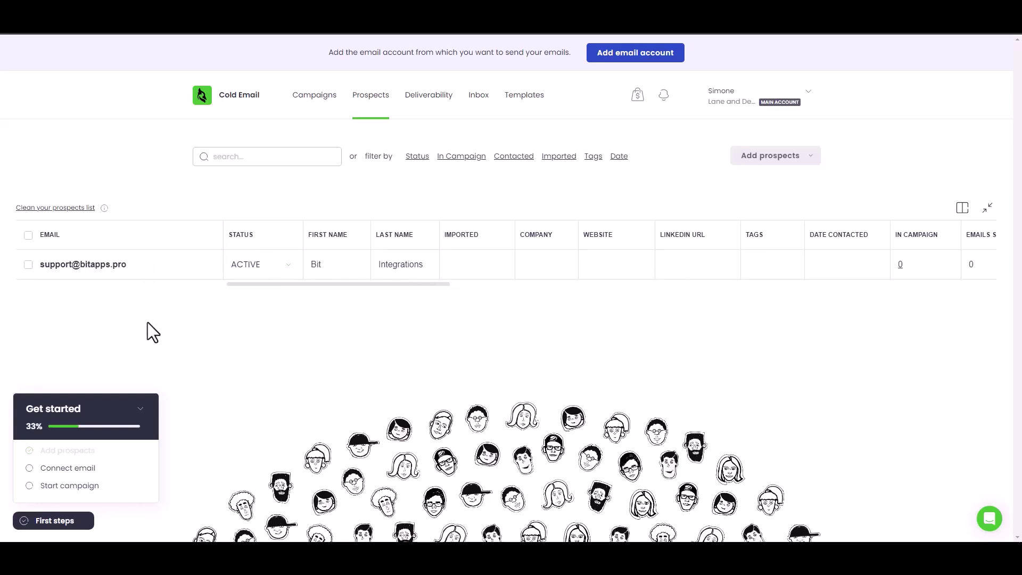